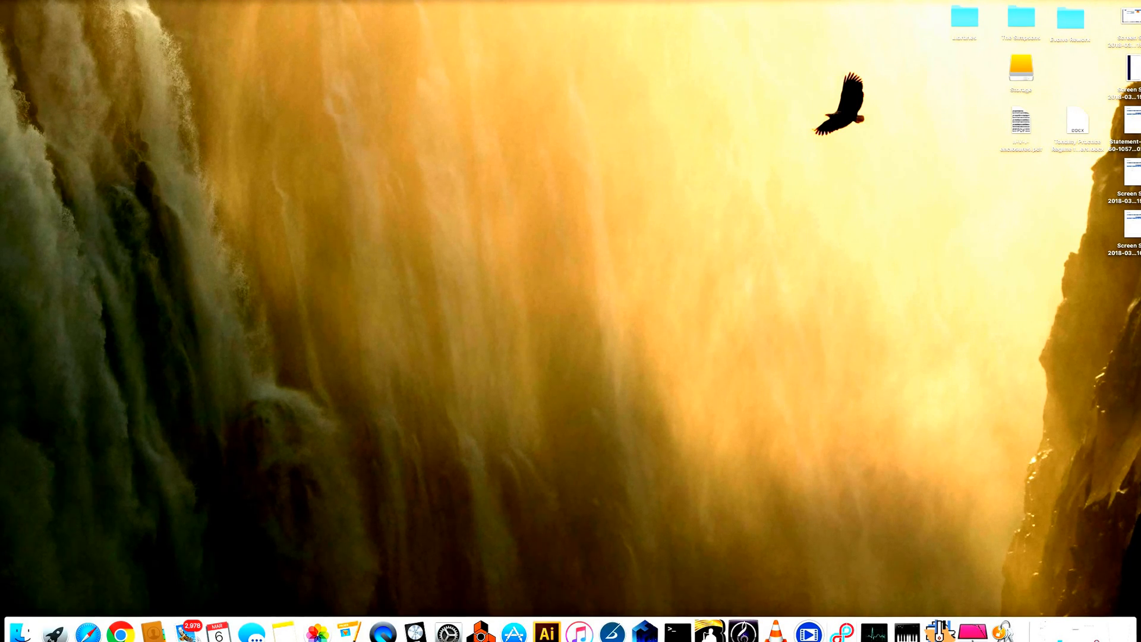
- Start a new Logic Pro project with one software instrument track using Ultrabeat (Drum Synth) in Stereo
click(55, 6)
click(55, 6)
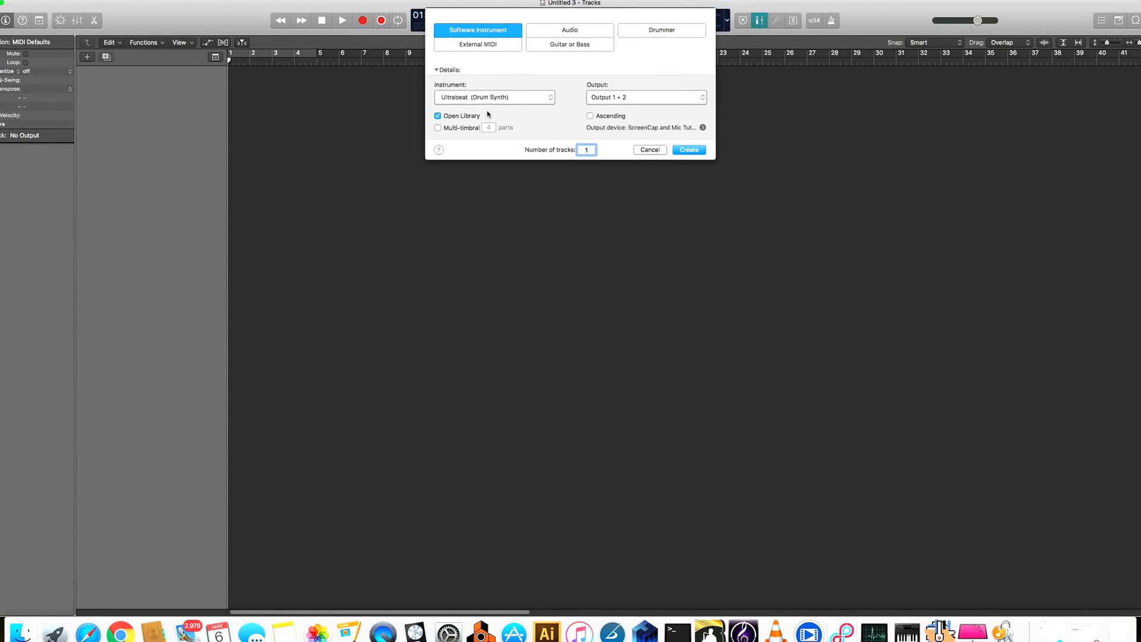
click(522, 100)
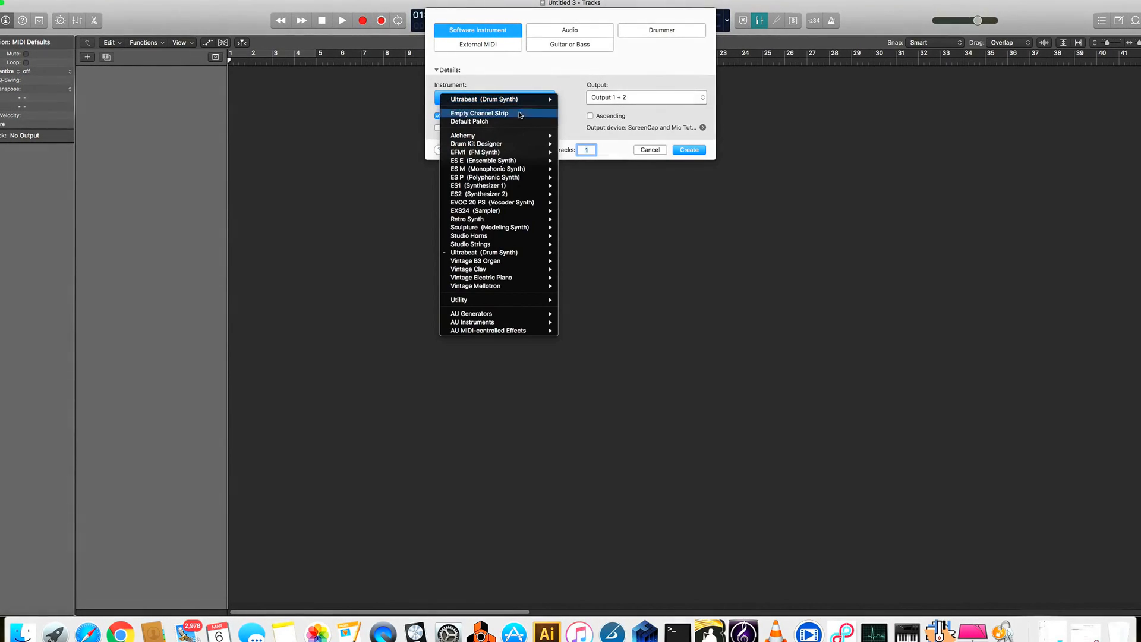
mouse_move(516, 252)
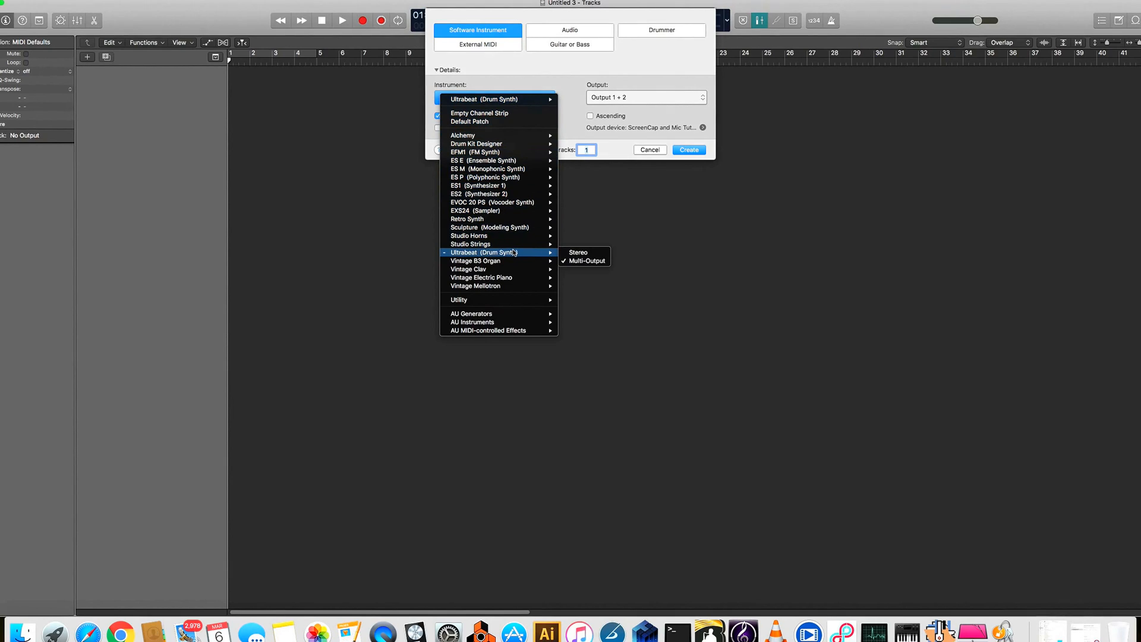
click(589, 253)
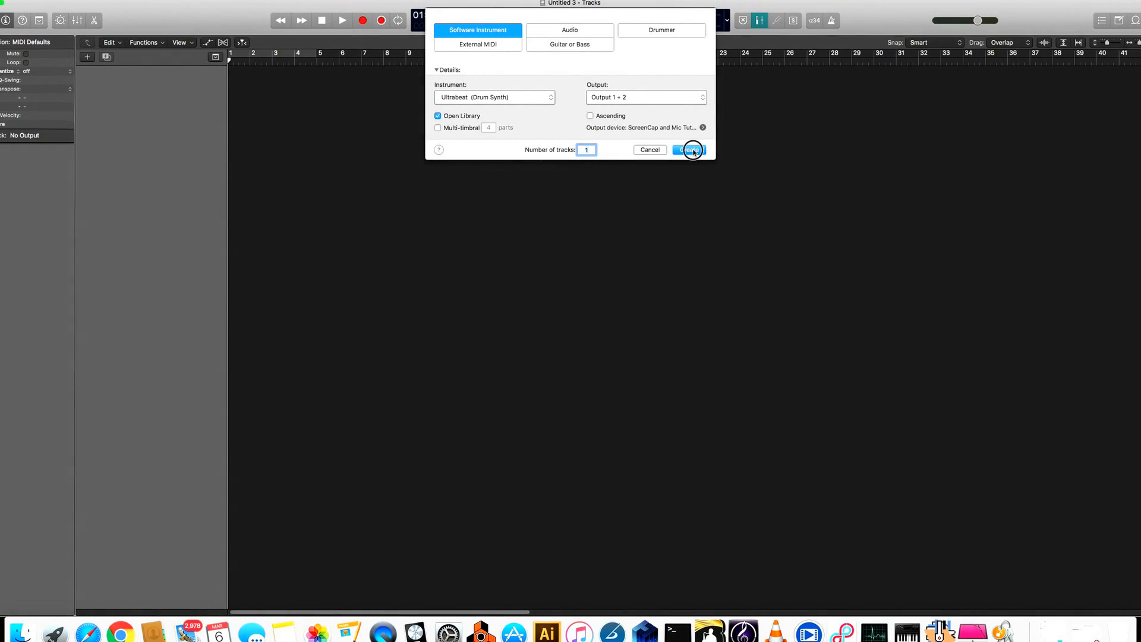
click(689, 149)
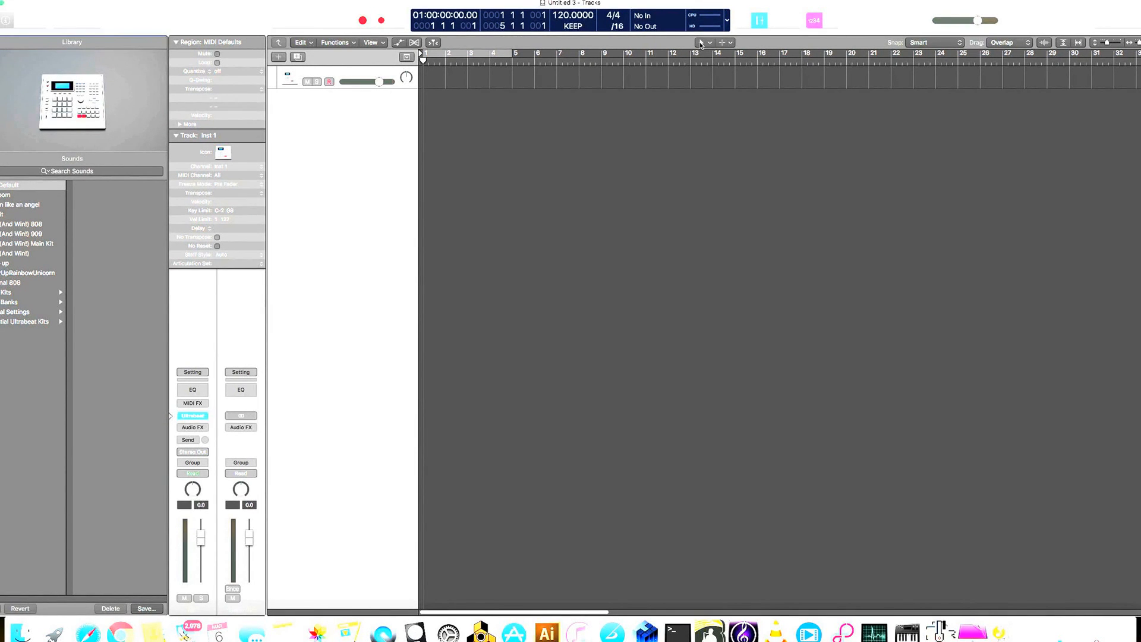
- Draw an empty one-bar MIDI region at bar 1 of the Ultrabeat track with the Pencil Tool
click(702, 43)
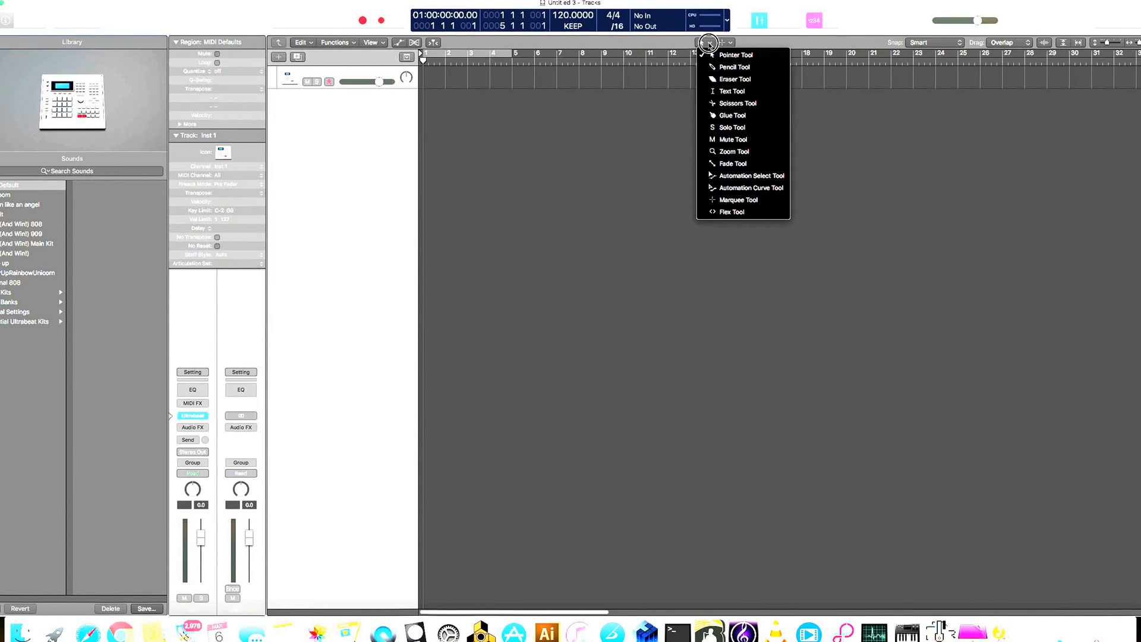
click(725, 68)
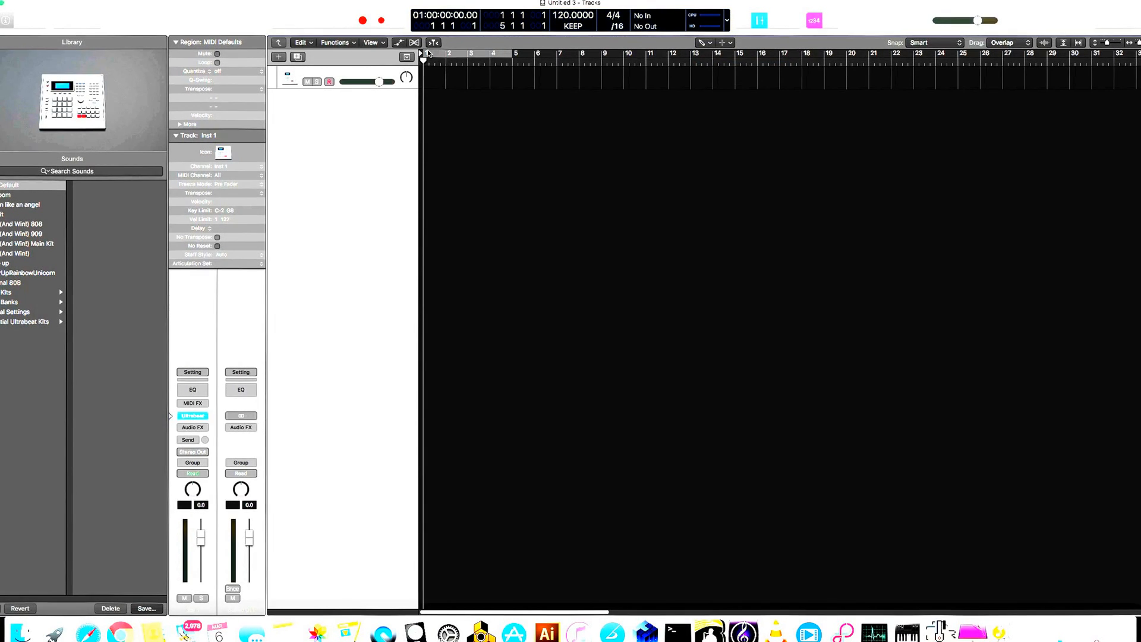
click(435, 83)
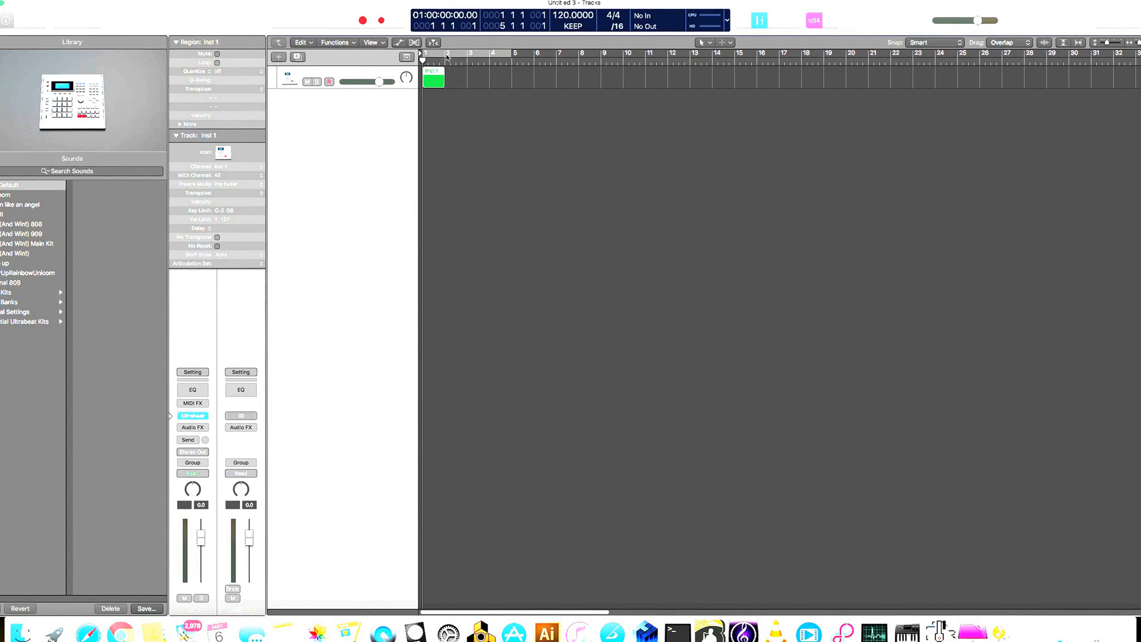
- Turn on cycling and match the cycle range to the MIDI region in bar 1
click(478, 122)
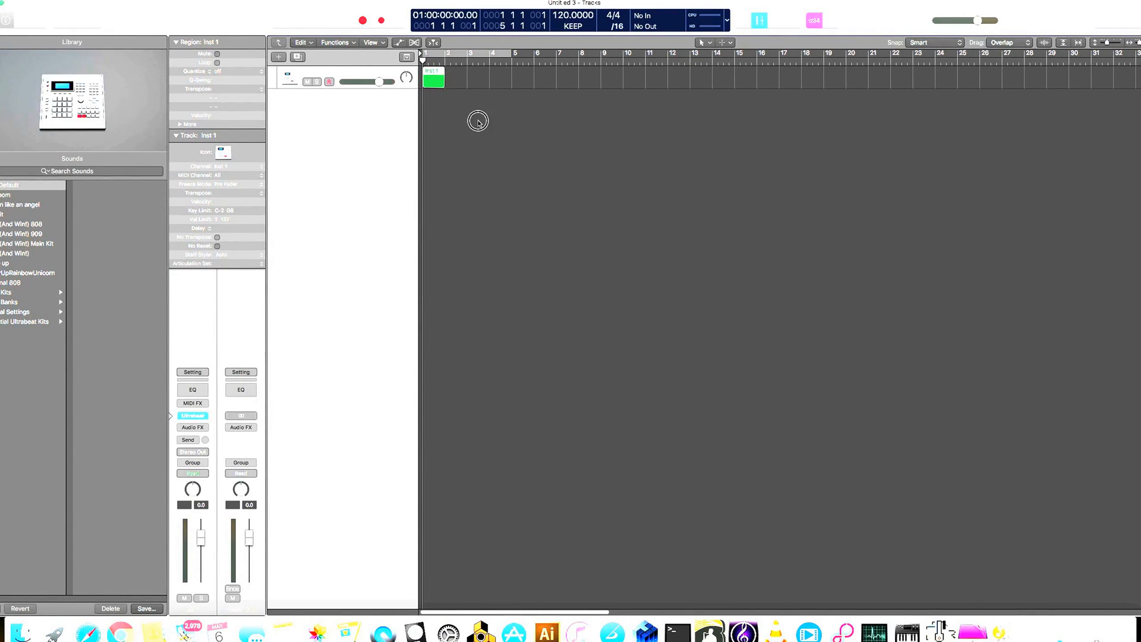
click(437, 79)
key(super+u)
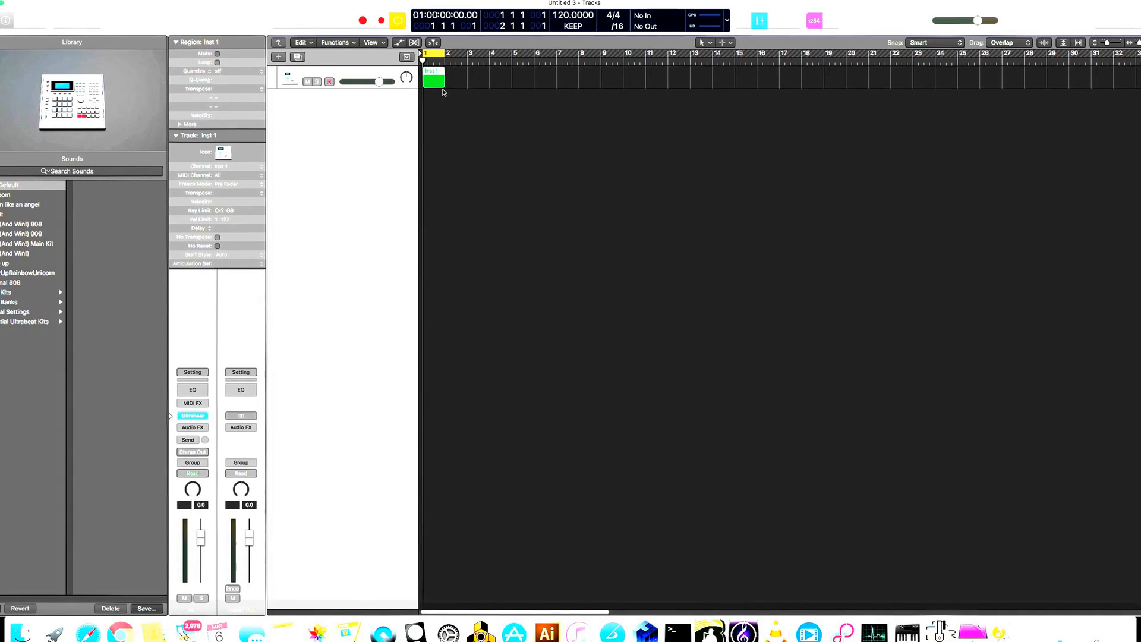
scroll(443, 90, right, 1)
drag(443, 53, 436, 88)
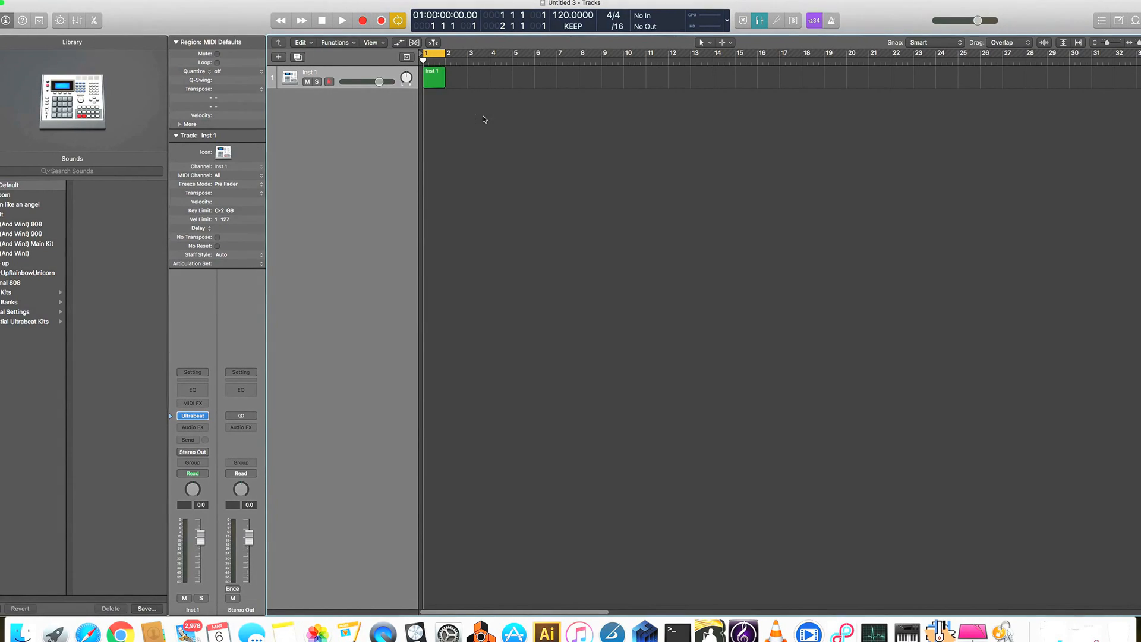
- Open the MIDI region in the Piano Roll, enlarging the editor so bar 1 fills its width
double_click(434, 78)
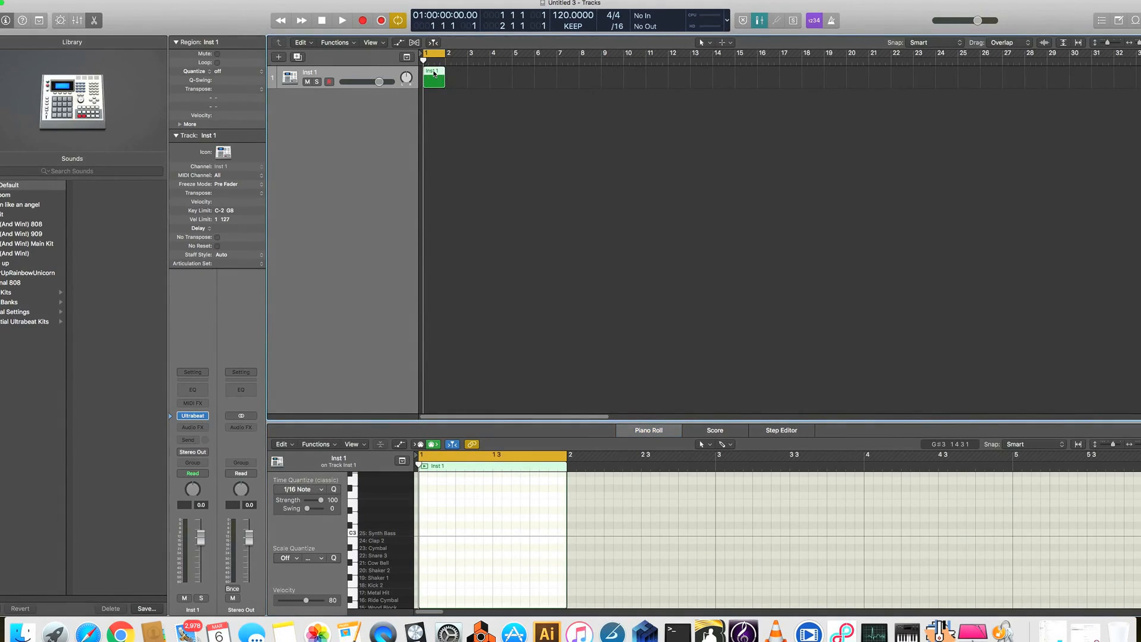
drag(565, 423, 576, 181)
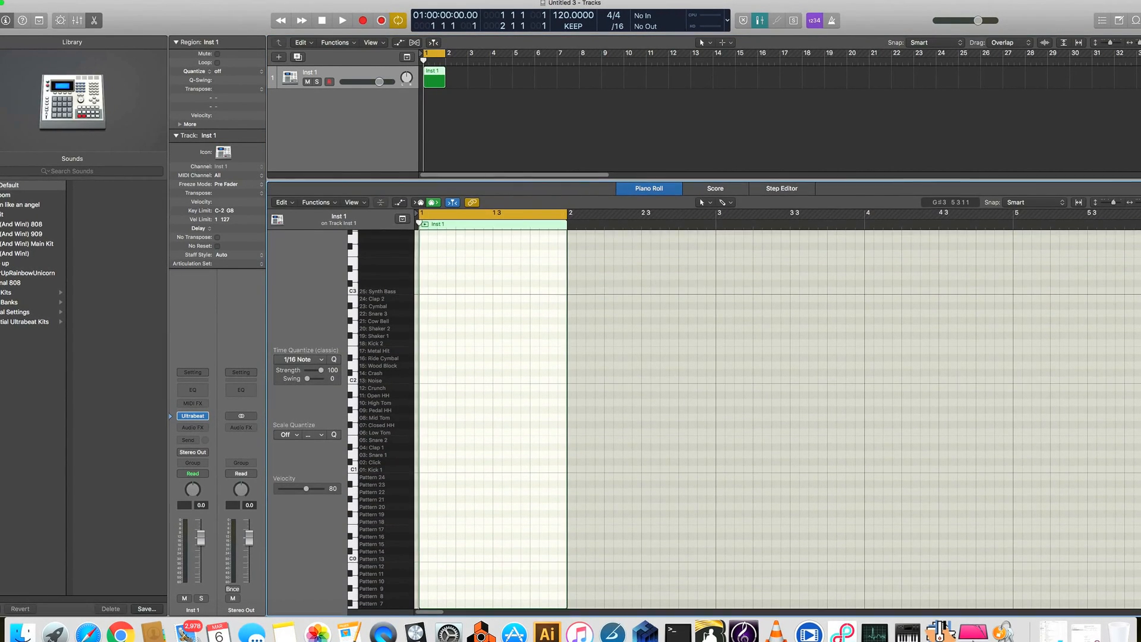
drag(1140, 202, 1117, 203)
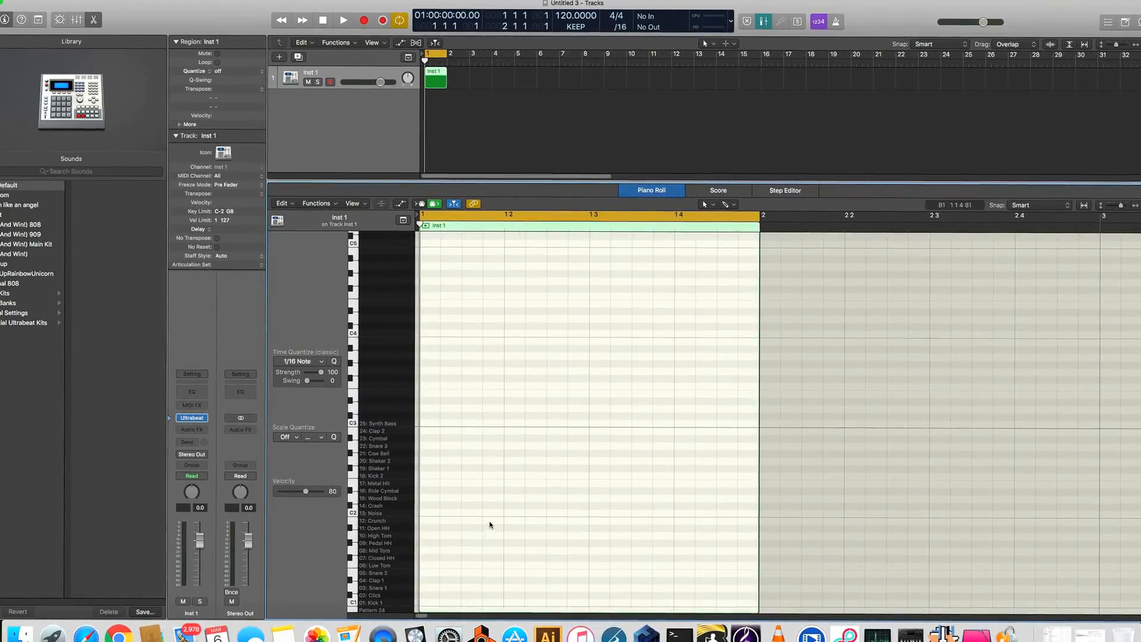
scroll(491, 522, down, 5)
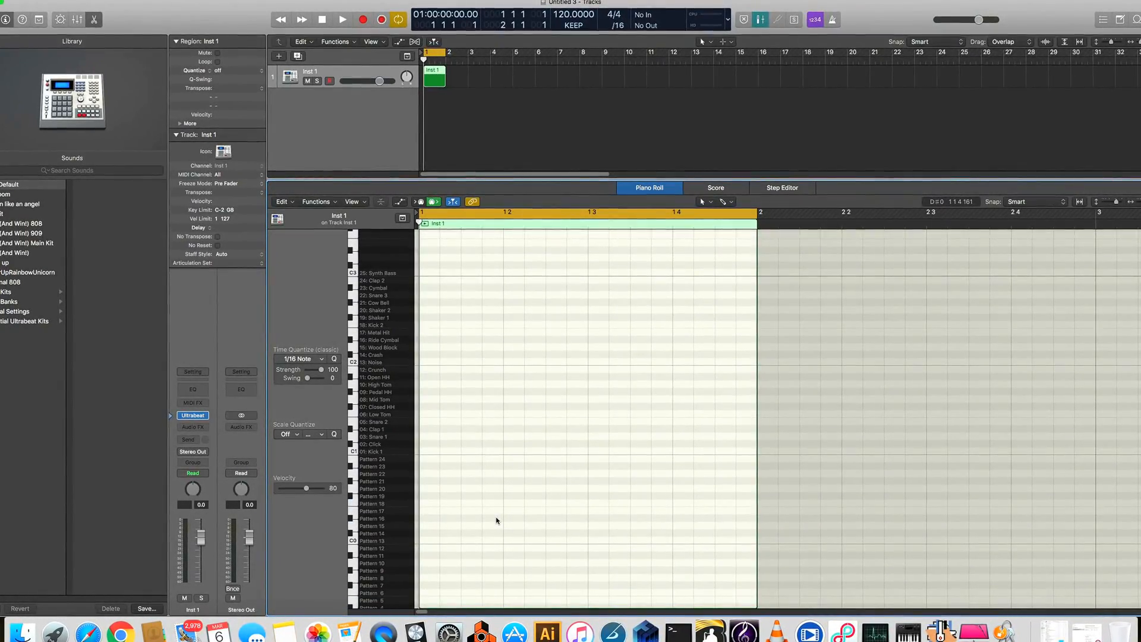
ctrl+alt+click(484, 414)
scroll(487, 415, left, 3)
scroll(487, 415, right, 3)
scroll(487, 415, left, 1)
scroll(487, 415, up, 3)
scroll(488, 415, up, 3)
- Audition the Kick 1 sound on C1 of the Ultrabeat kit
click(376, 510)
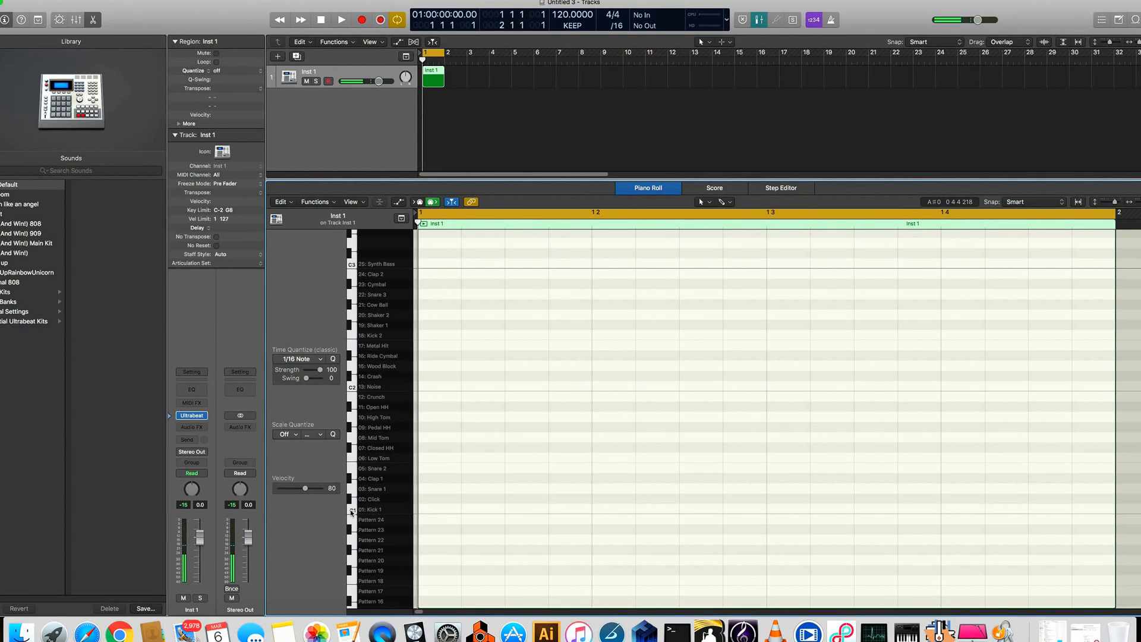
click(350, 512)
click(349, 513)
click(369, 511)
click(354, 512)
click(375, 509)
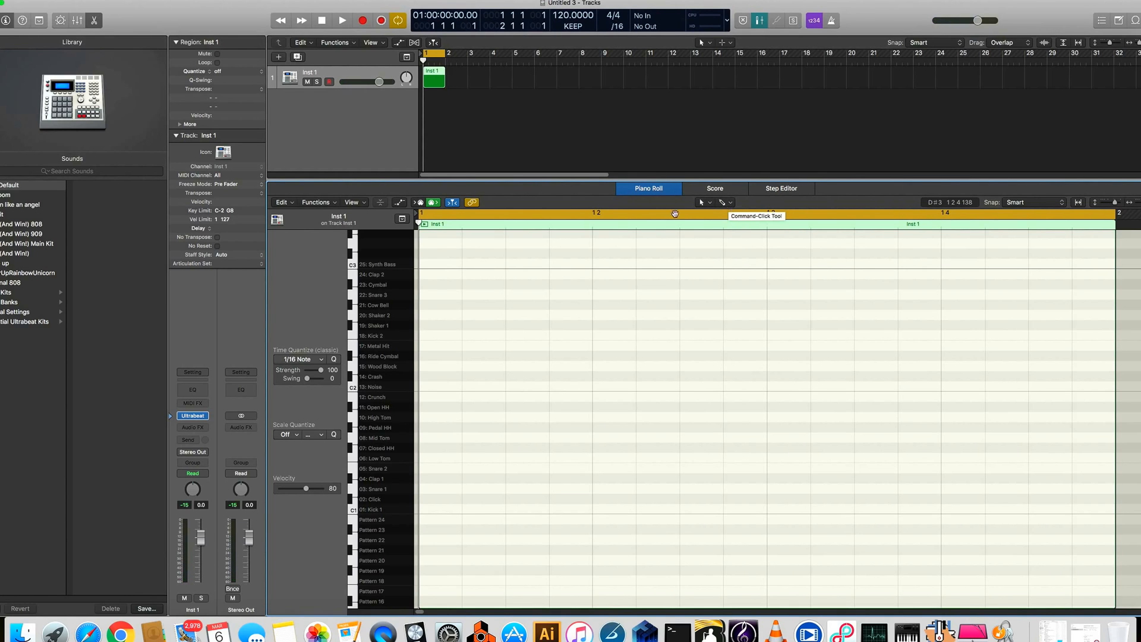
- Draw four Kick 1 notes on C1 with the Pencil Tool, one on each beat of bar 1, and play back the loop
click(725, 204)
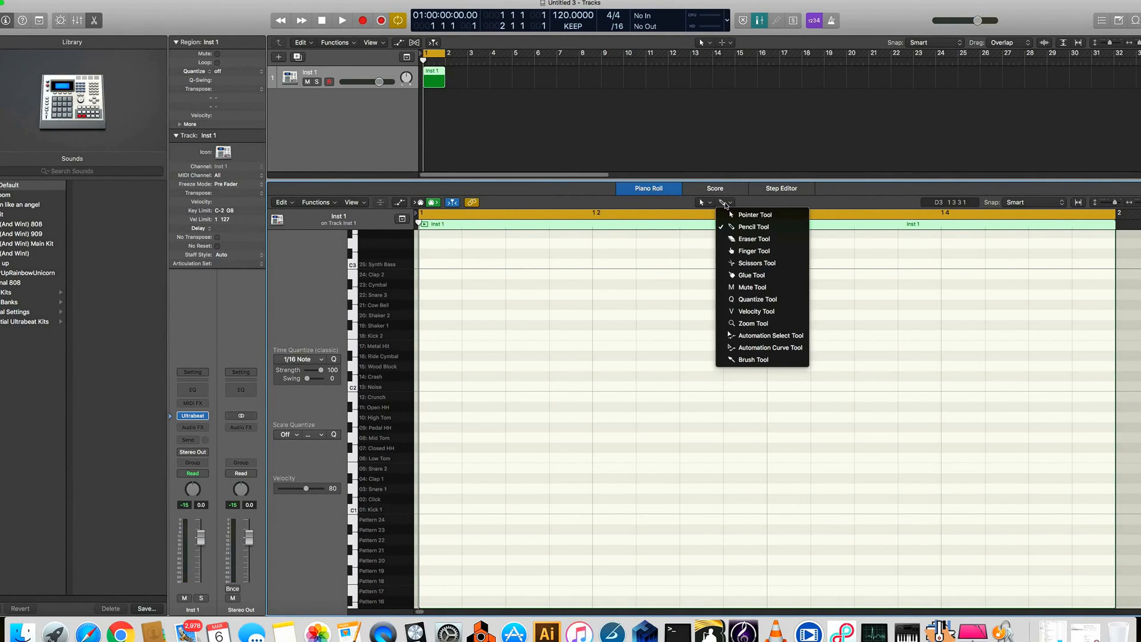
click(726, 203)
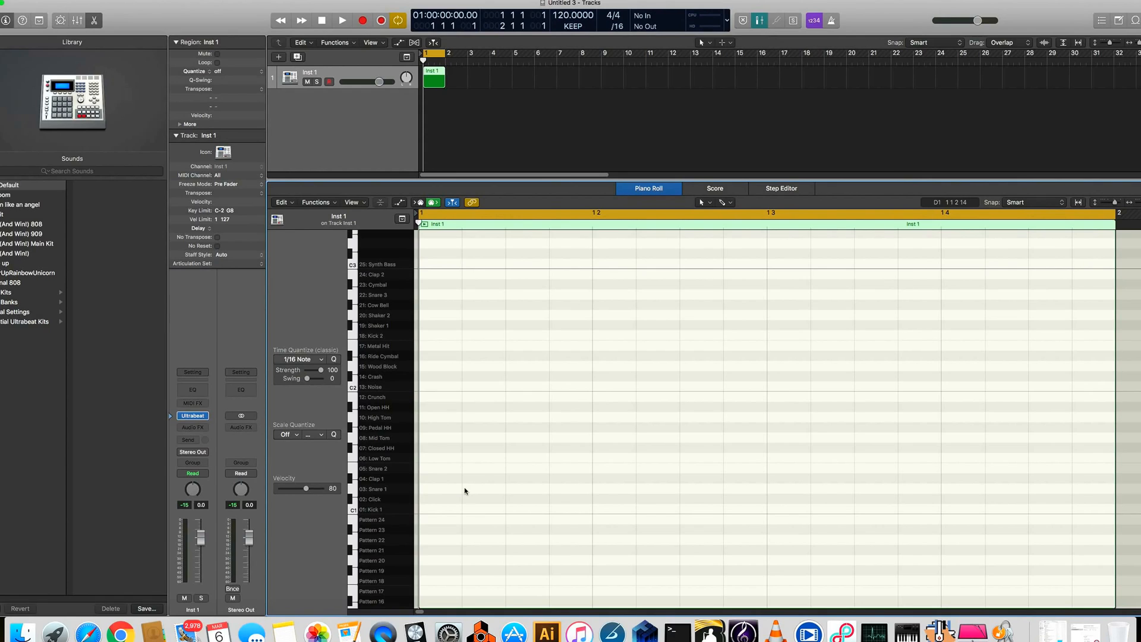
click(429, 510)
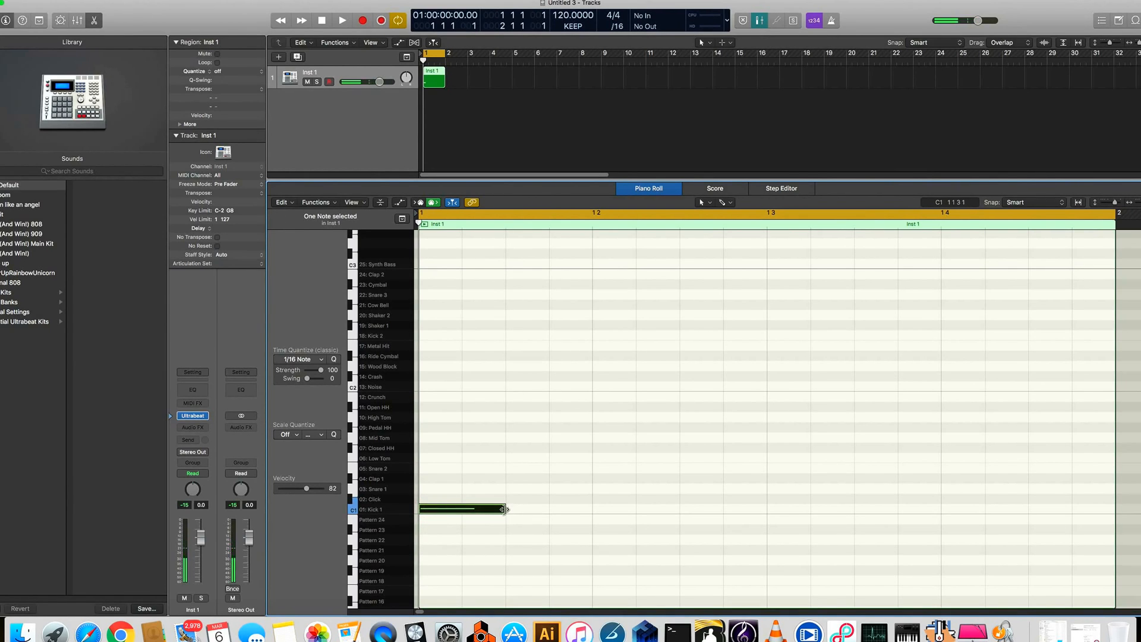
click(616, 511)
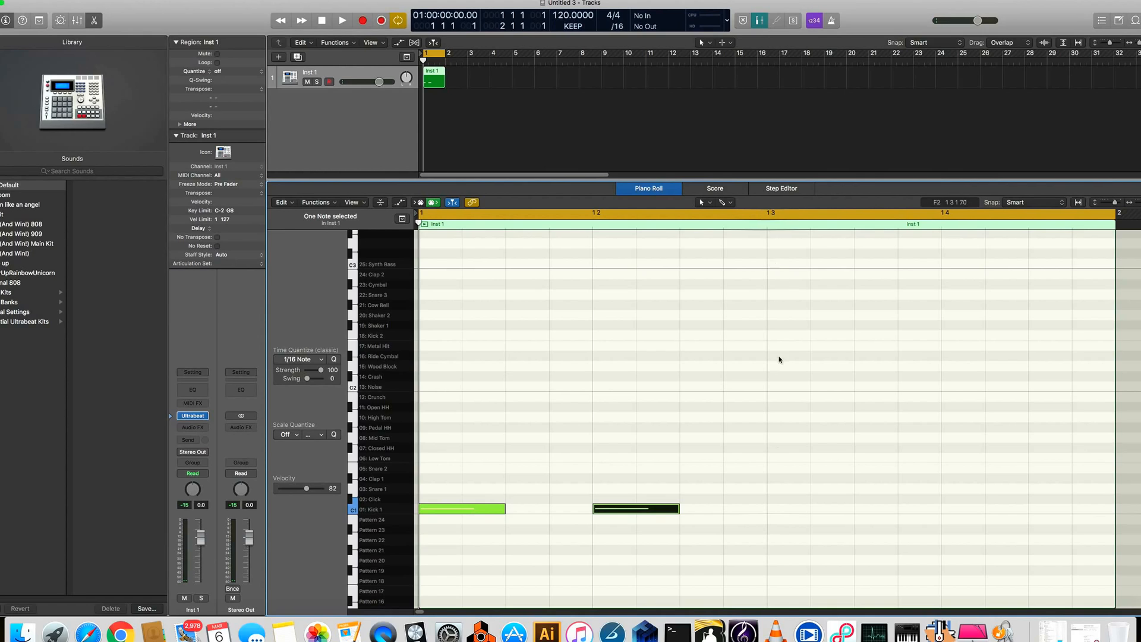
click(788, 510)
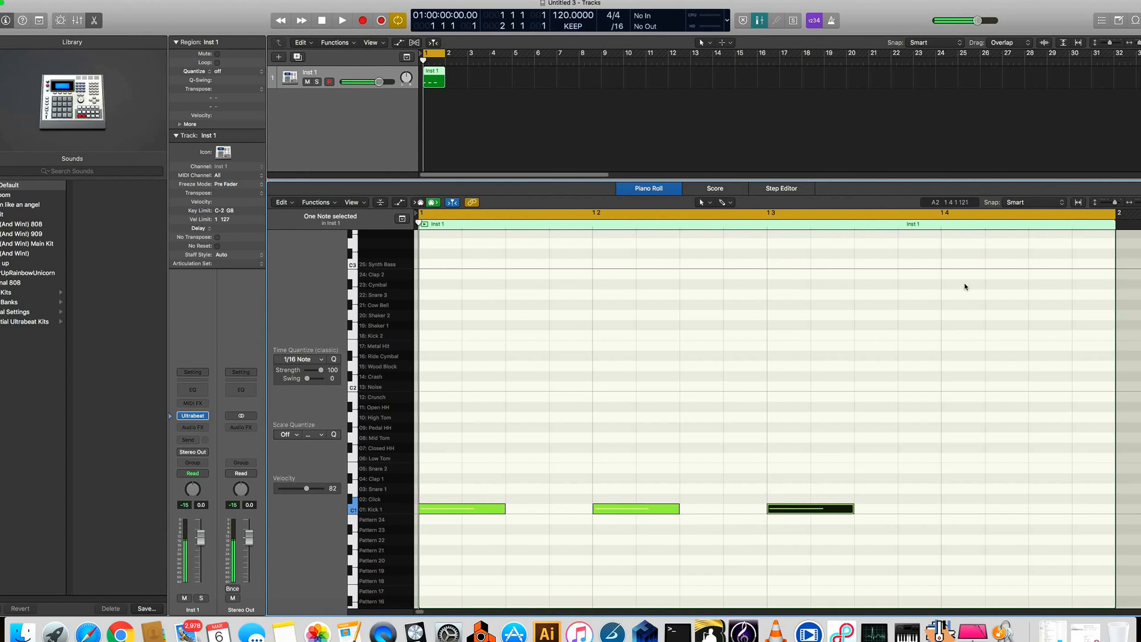
click(963, 512)
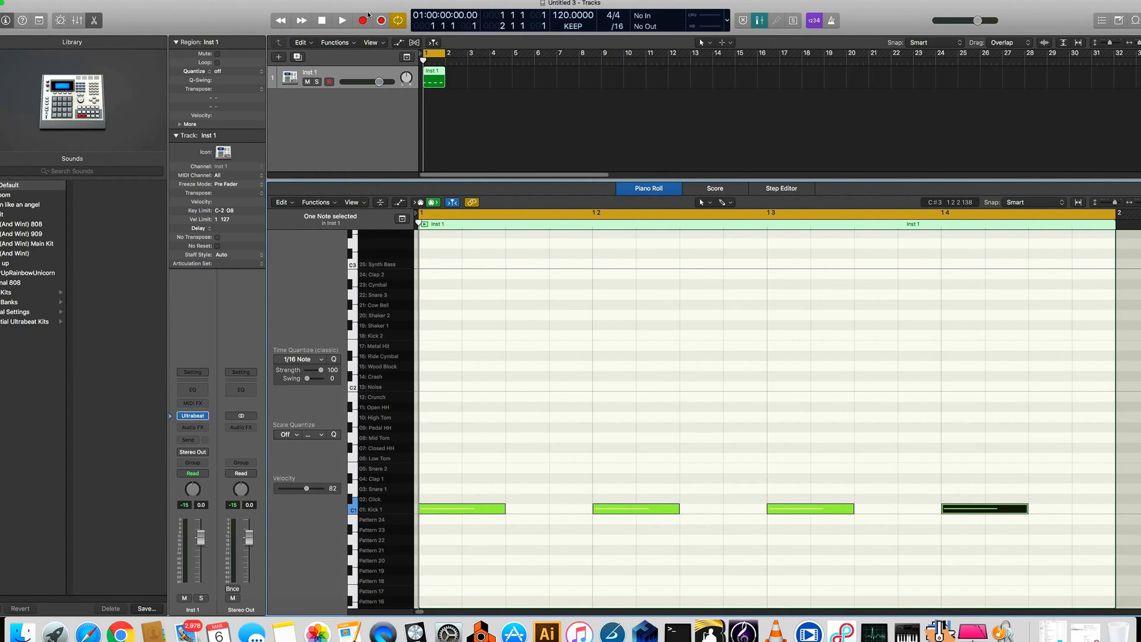
click(343, 20)
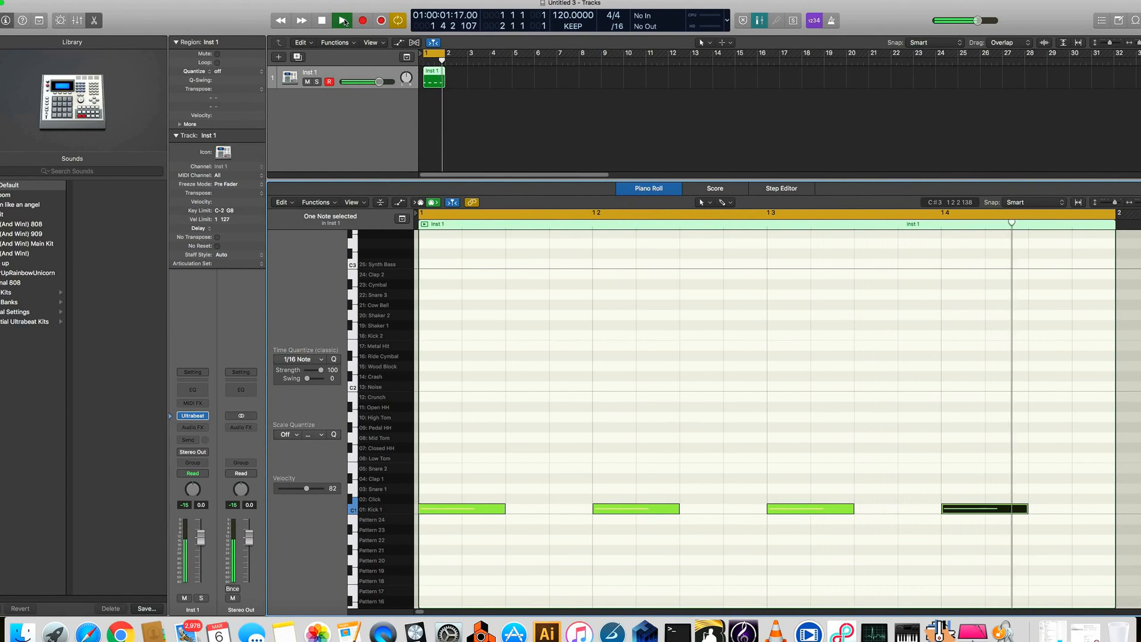
click(344, 22)
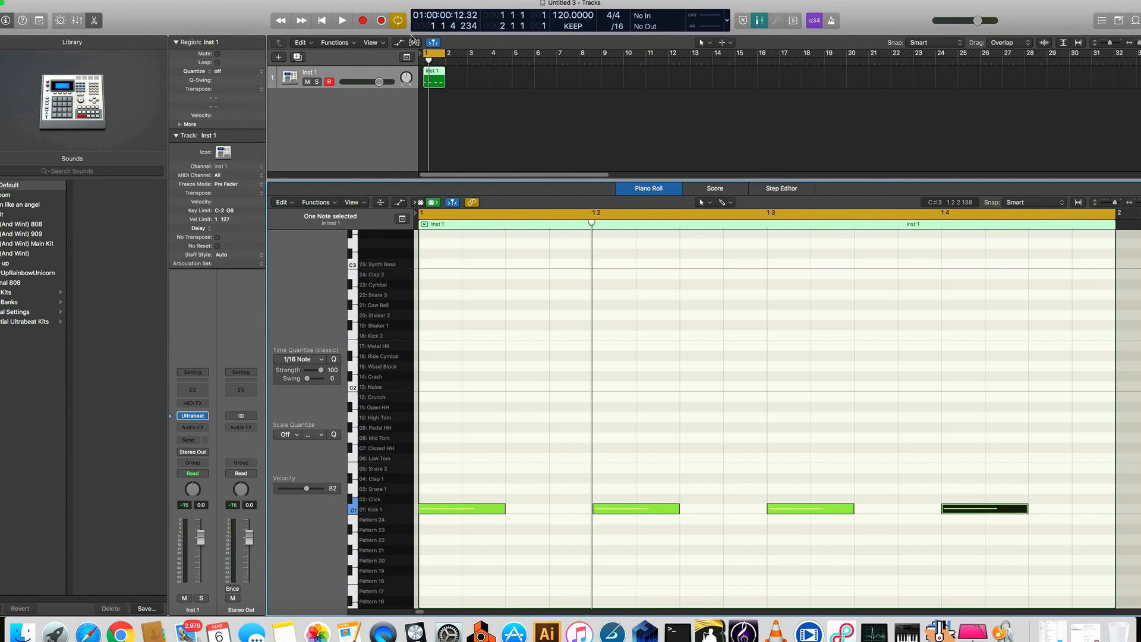
- Add a second software instrument track below the Ultrabeat drum track
click(278, 57)
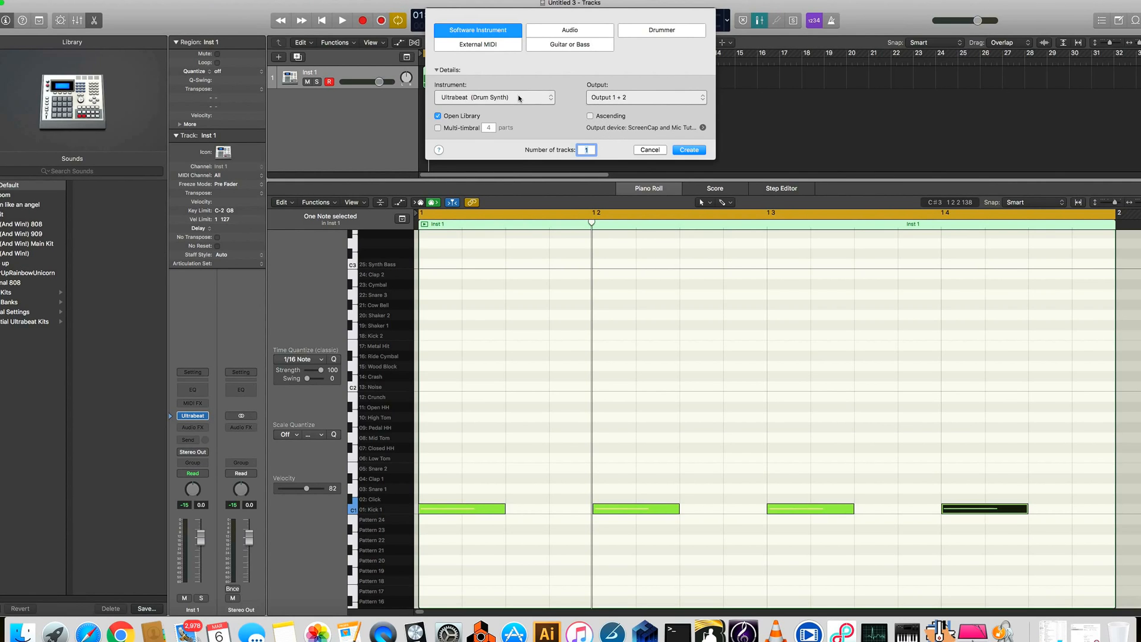
click(650, 150)
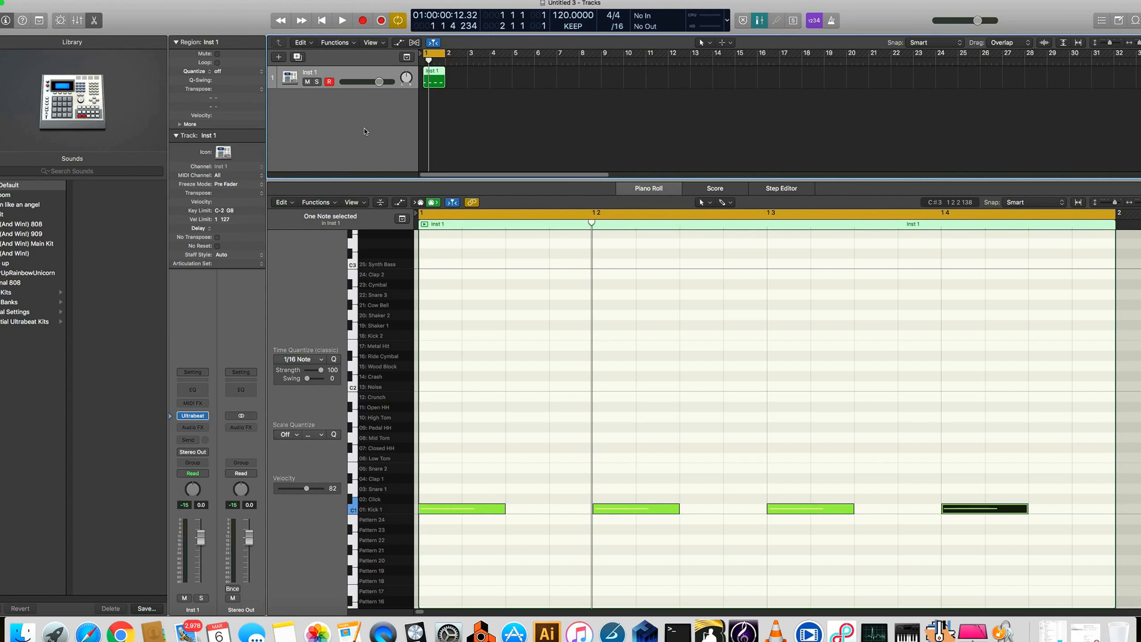
double_click(336, 113)
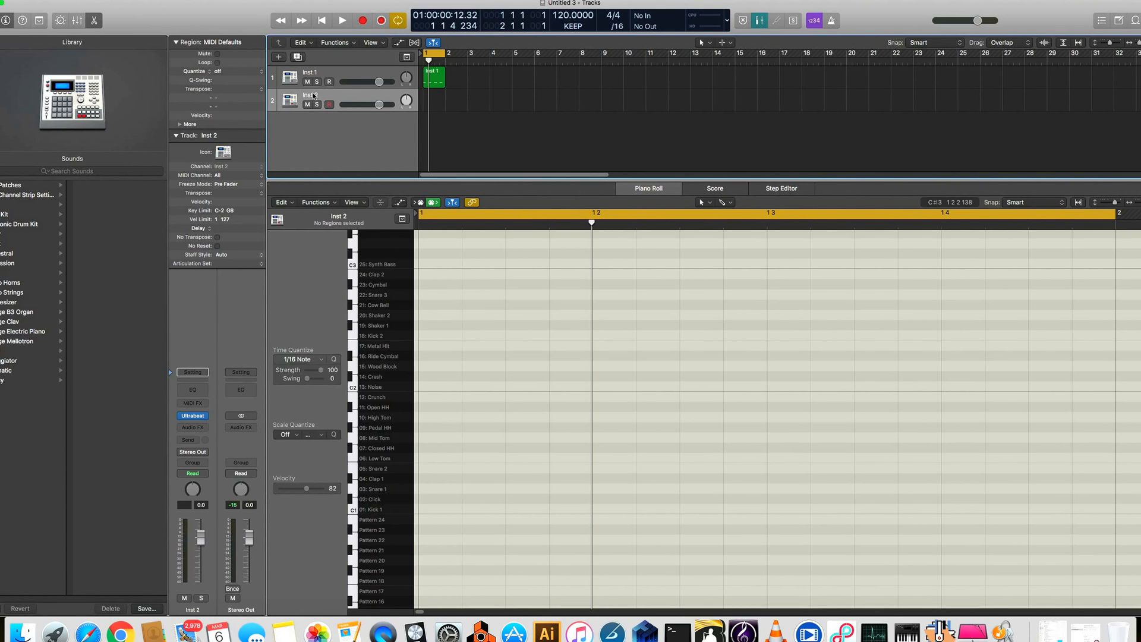
- Replace the second track's instrument with Alchemy in Stereo and initialize its preset
mouse_move(191, 418)
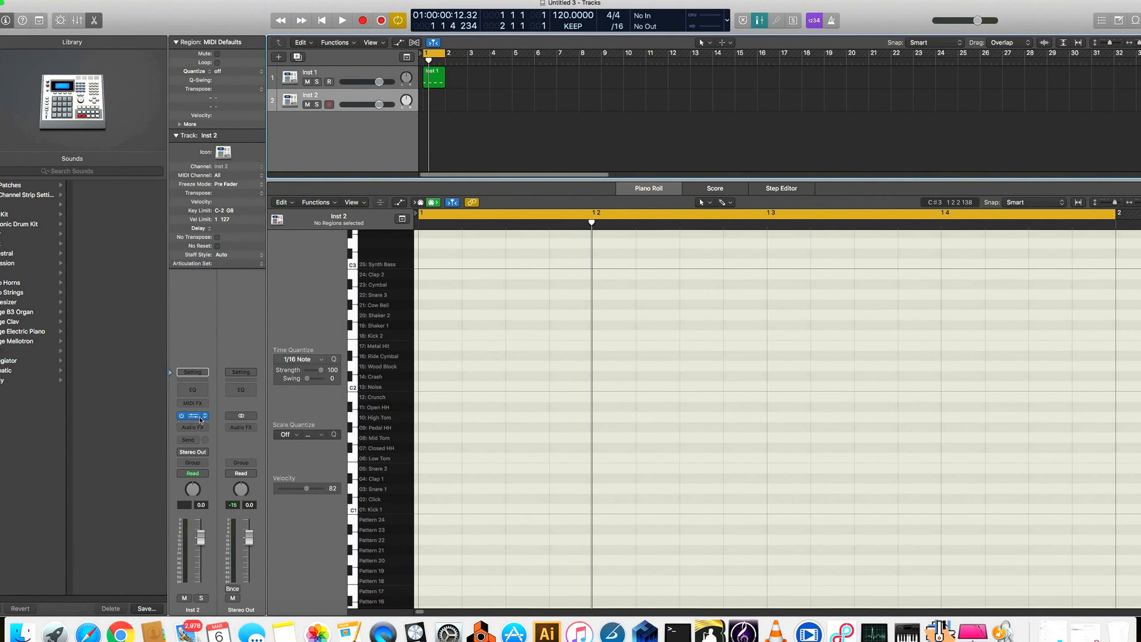
click(205, 418)
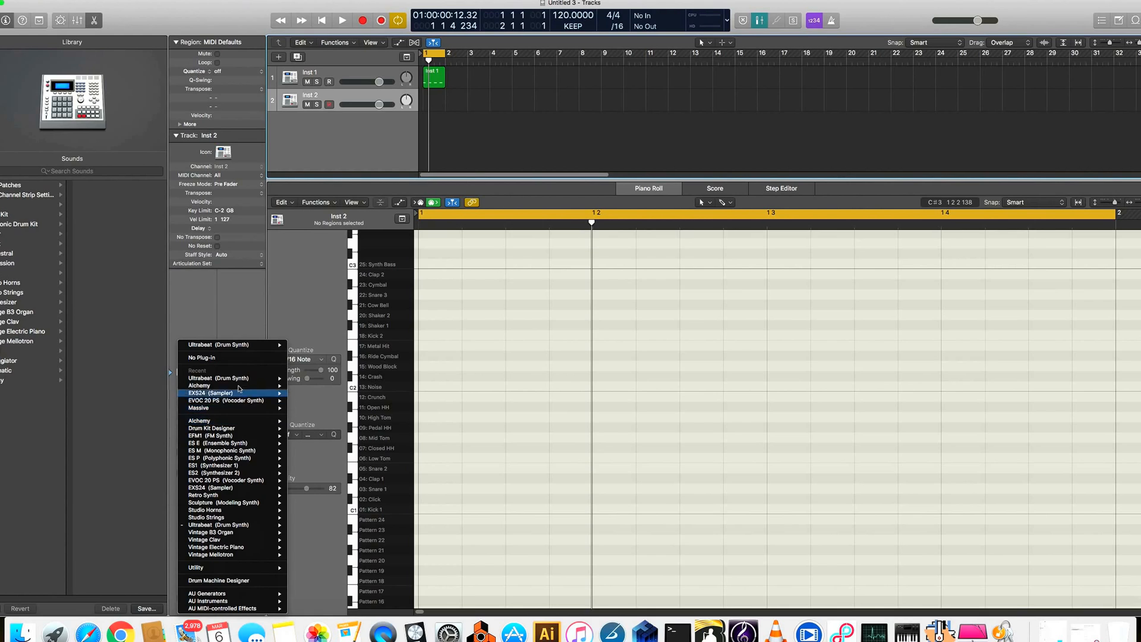
mouse_move(209, 422)
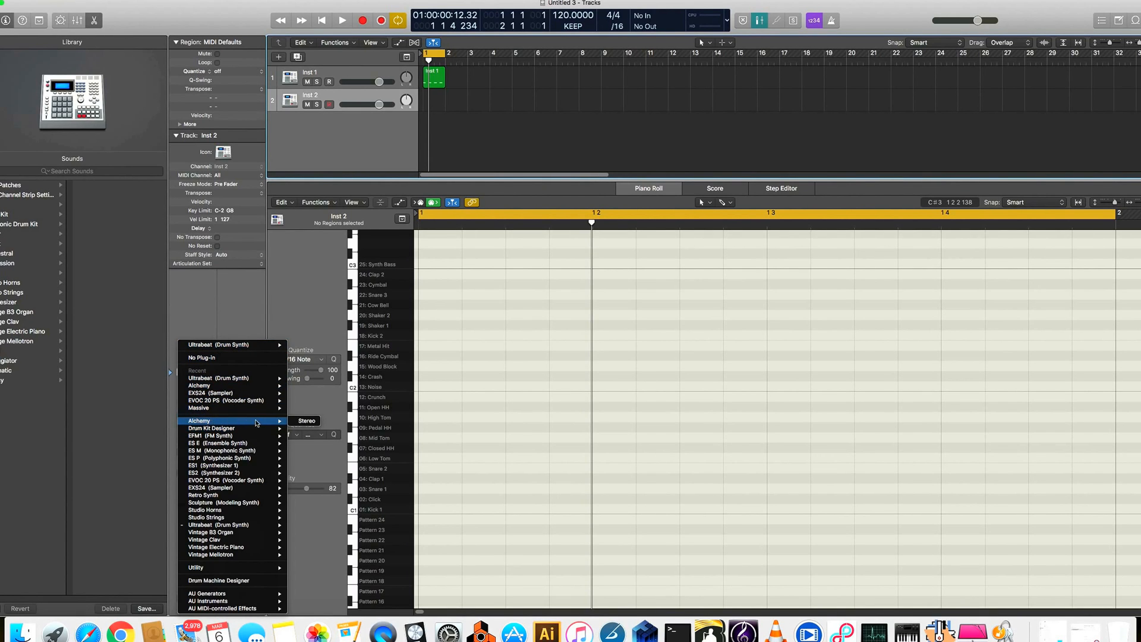
click(308, 421)
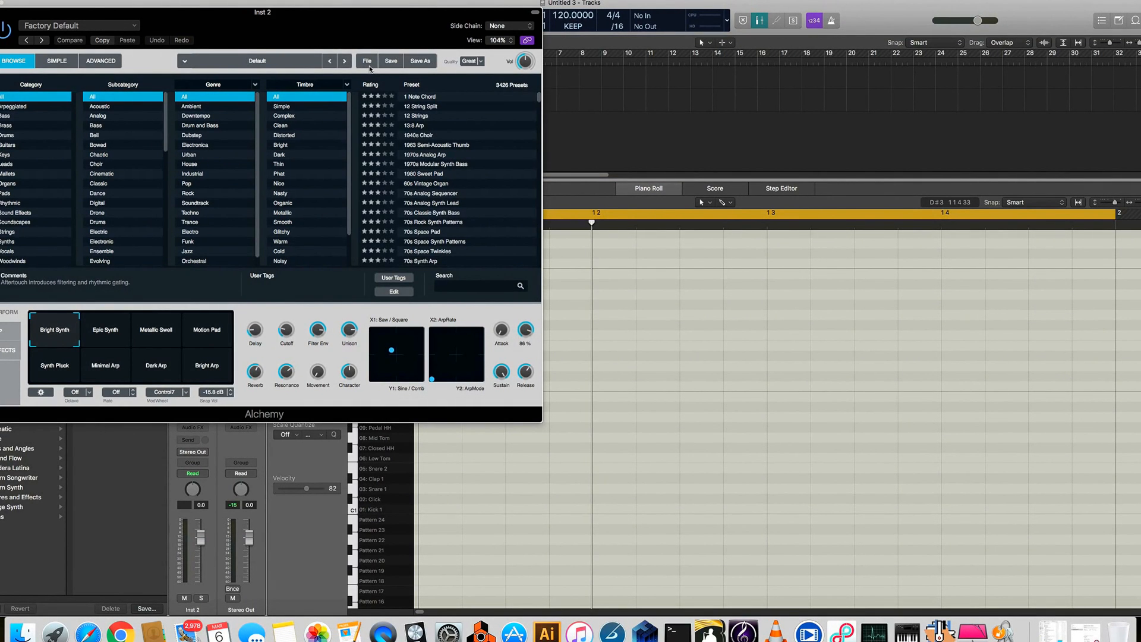
click(367, 61)
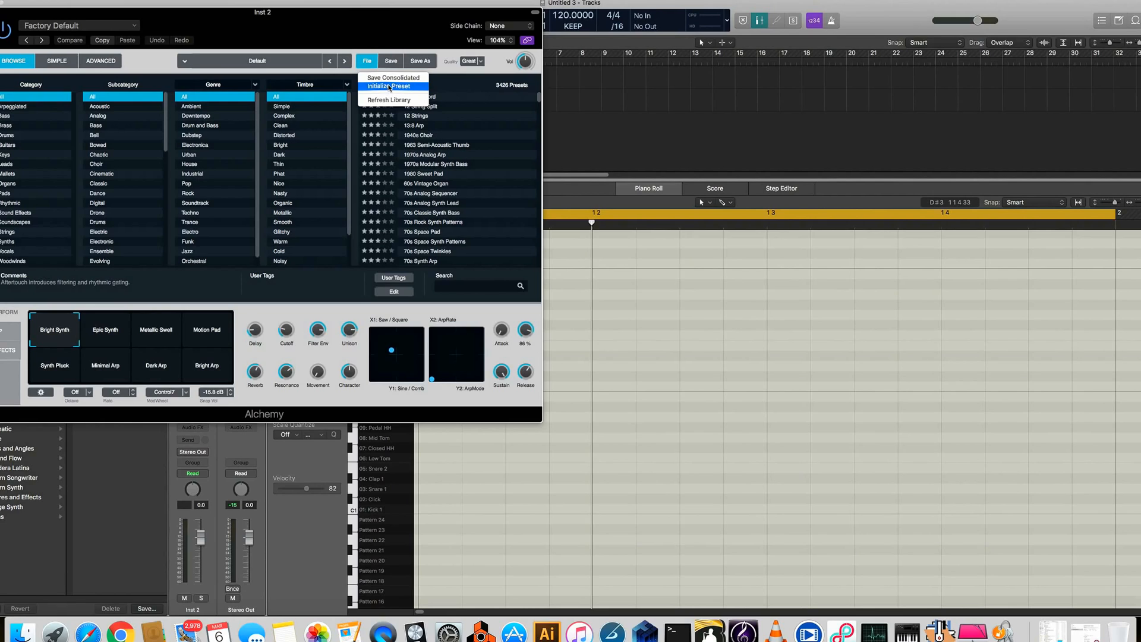
click(390, 87)
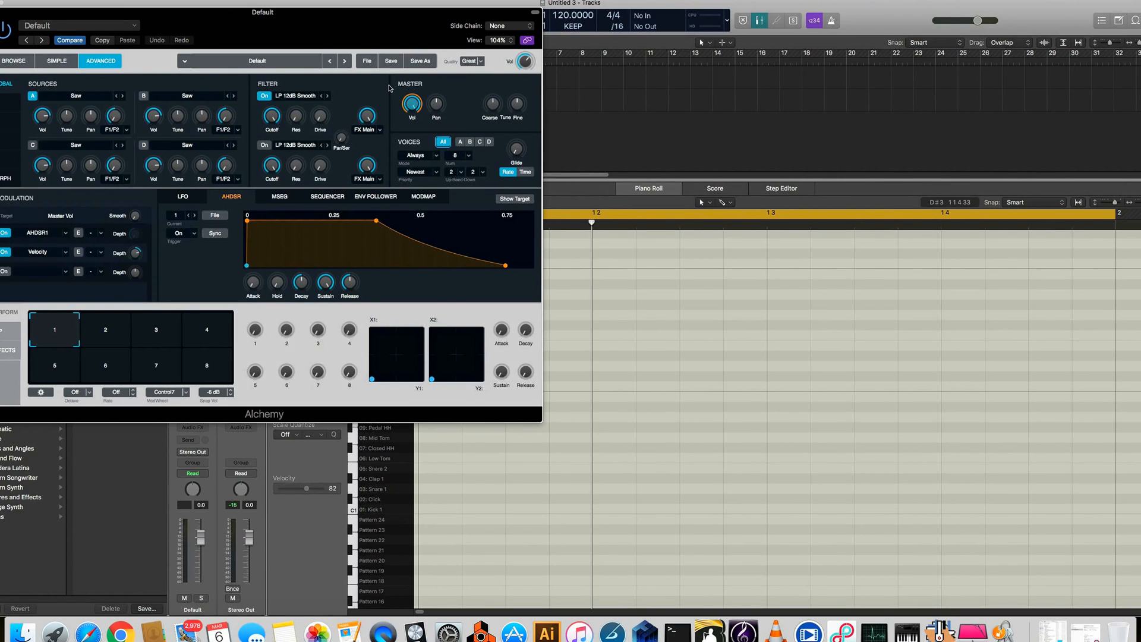
drag(282, 13, 481, 132)
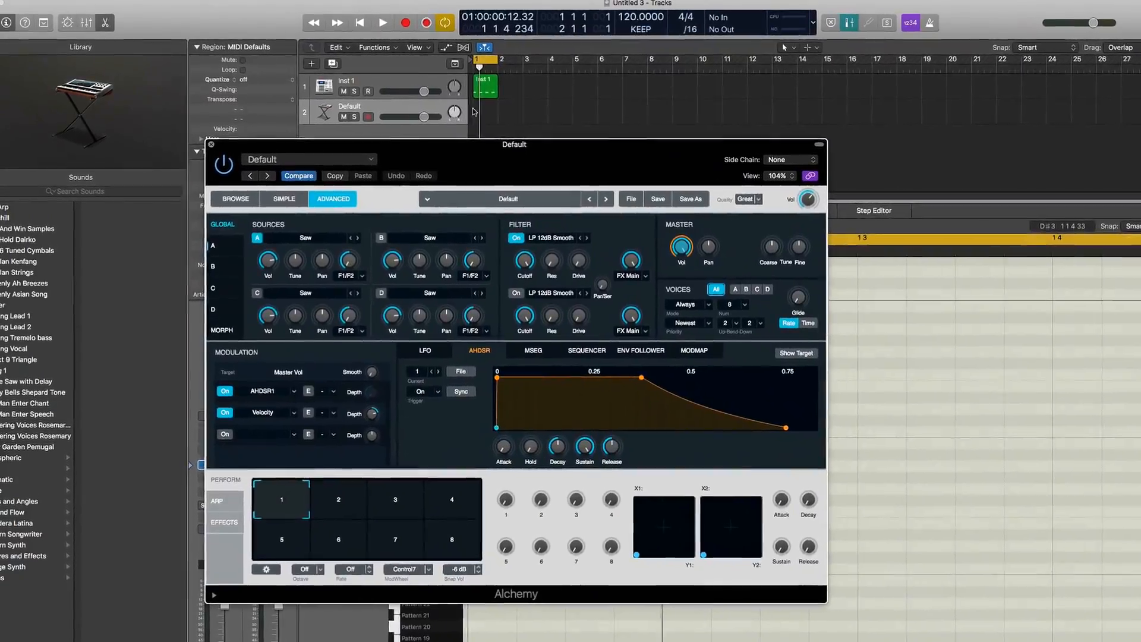
- Create an empty one-bar MIDI region at bar 1 on the Alchemy track with the Pencil Tool
click(191, 130)
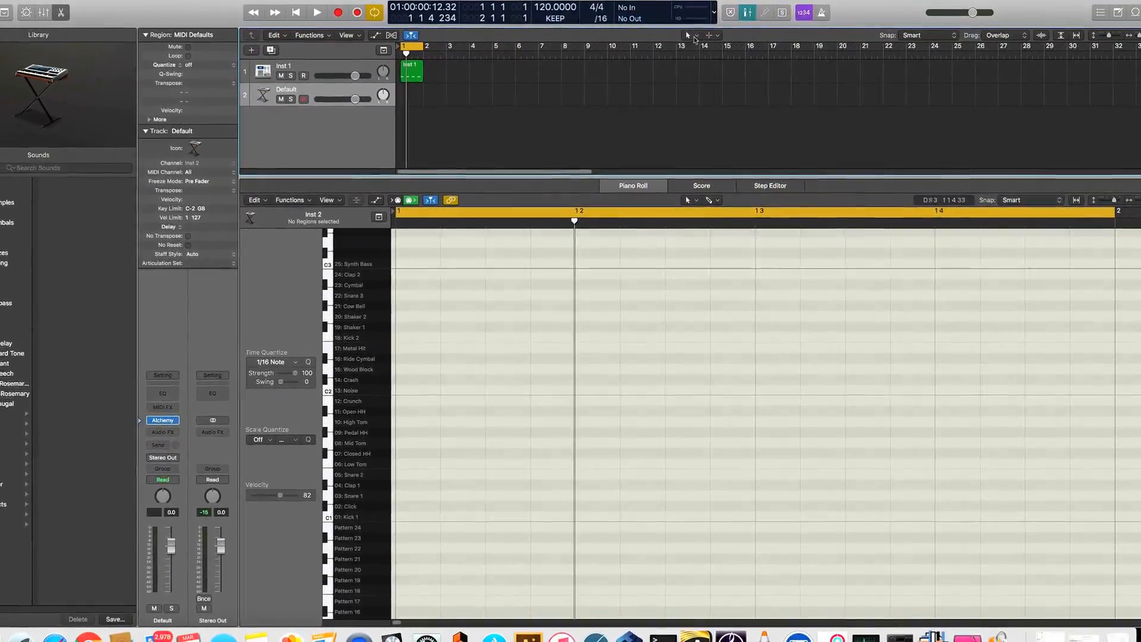
click(676, 36)
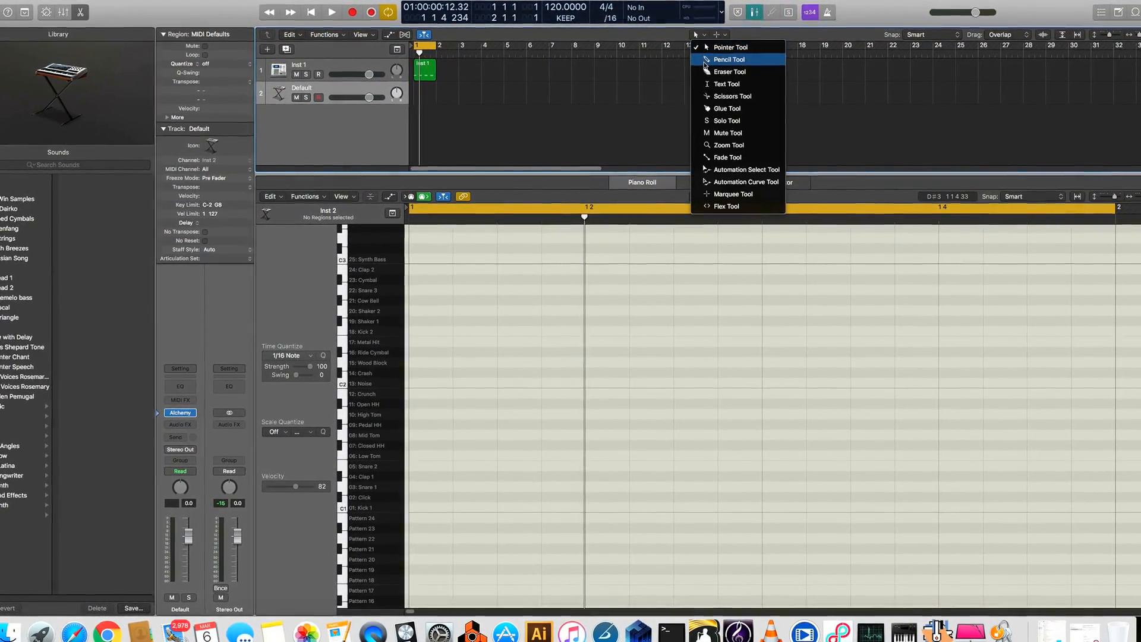
click(705, 59)
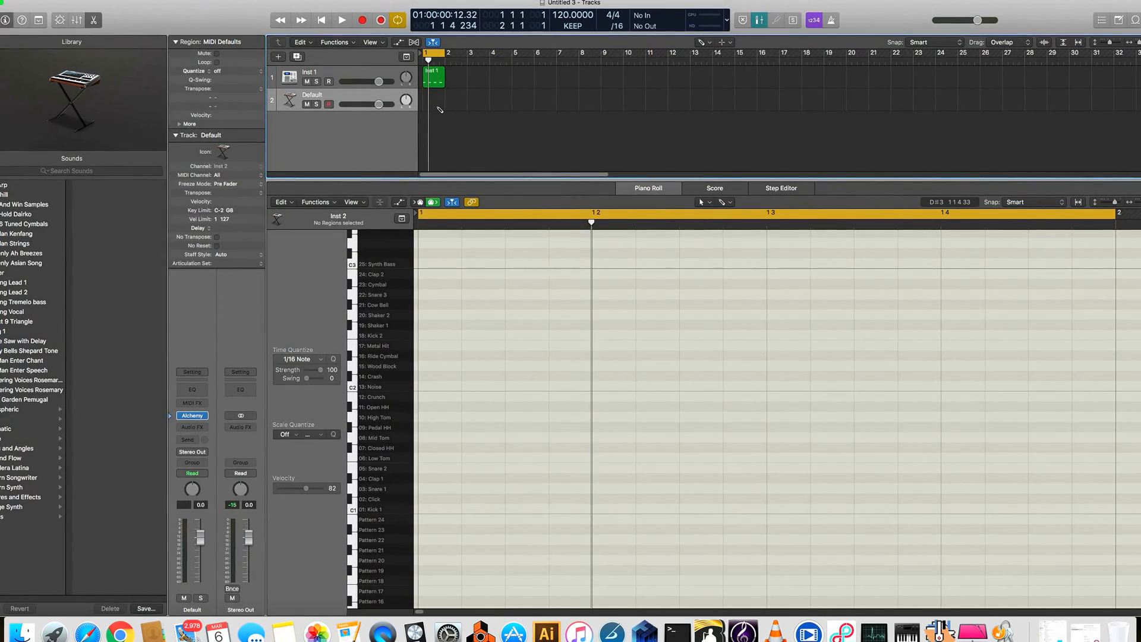
click(440, 109)
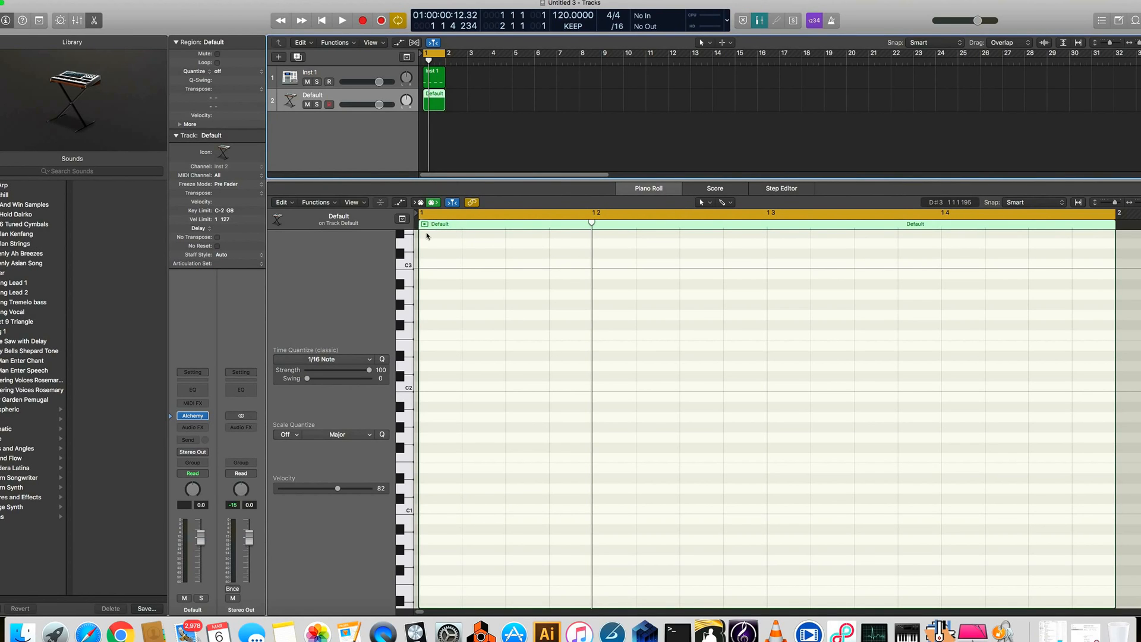
- Draw four eighth-note C1 notes in the Alchemy region, one on each beat of bar 1
super+click(439, 512)
super+click(612, 513)
super+click(800, 510)
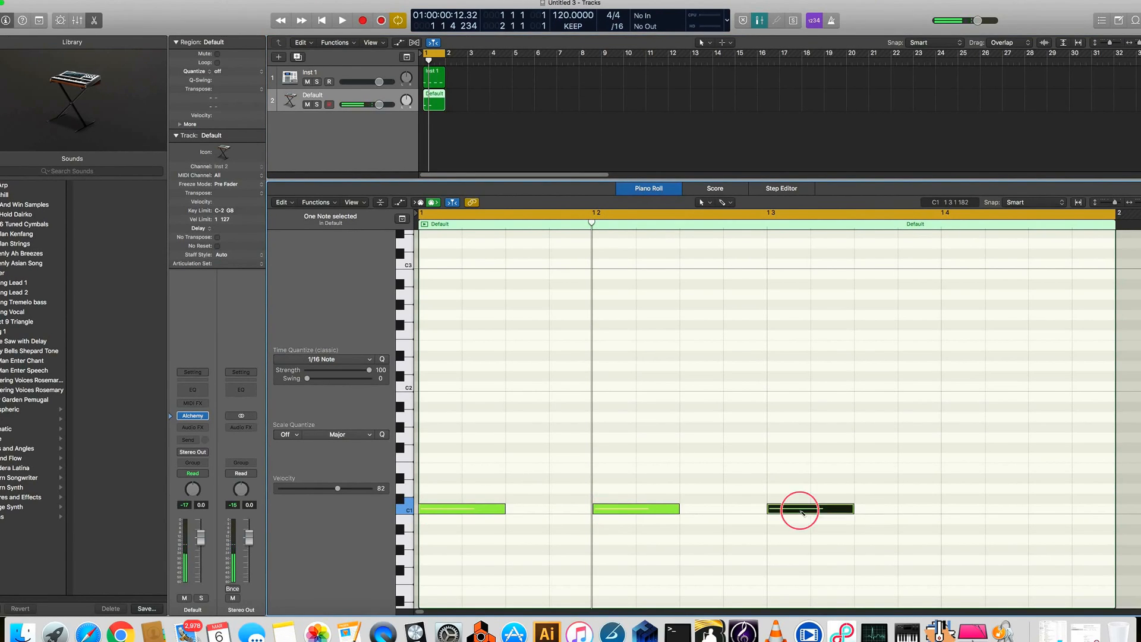
super+click(951, 510)
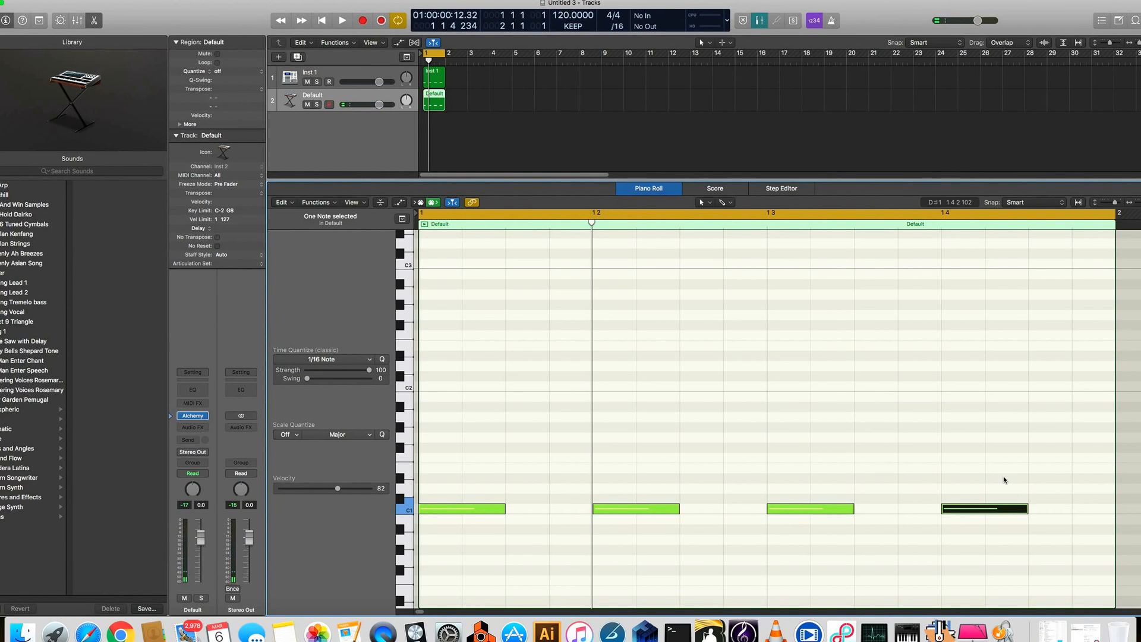
drag(990, 470, 420, 514)
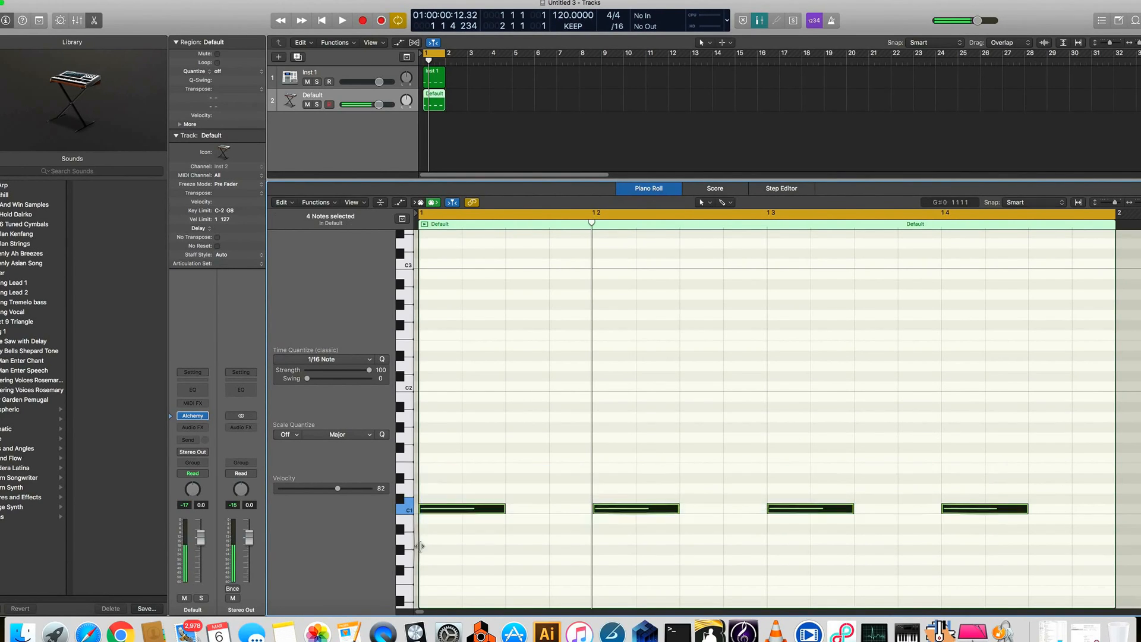
scroll(477, 424, down, 4)
scroll(477, 424, up, 4)
click(492, 492)
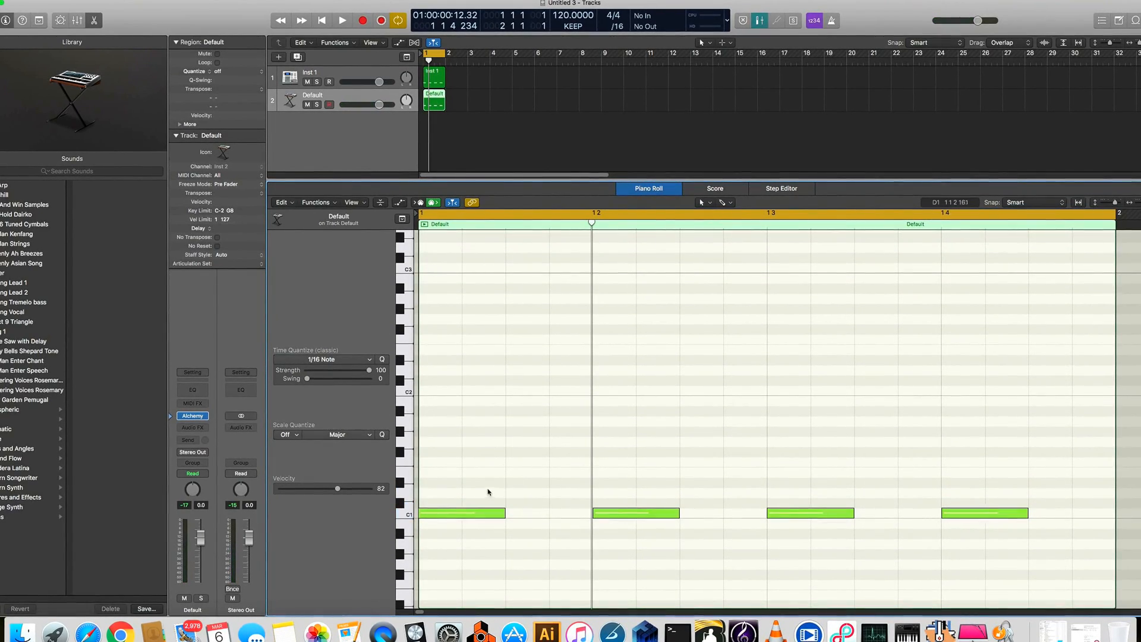
- Add four eighth-note C2 notes on the offbeats of bar 1 and play back the loop
super+click(522, 393)
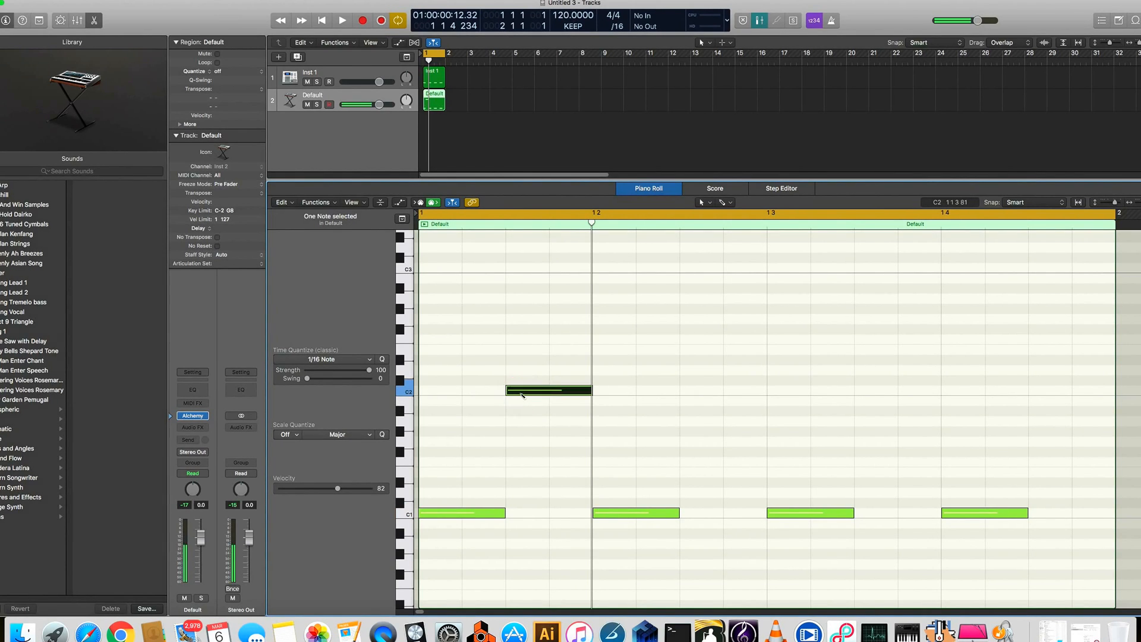
super+click(699, 394)
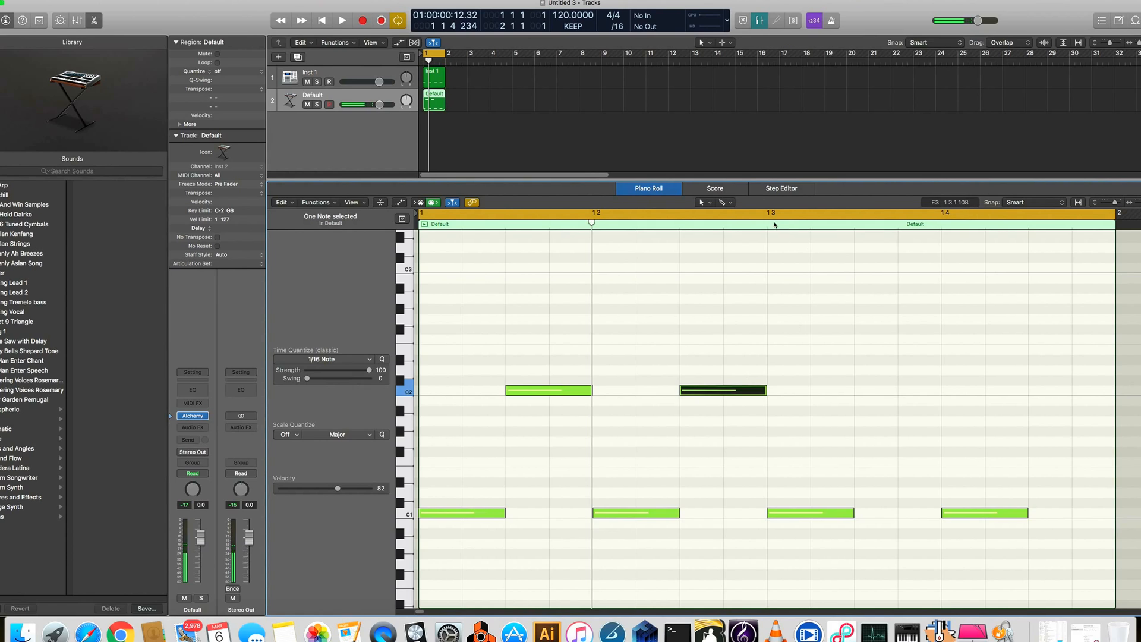
super+click(871, 395)
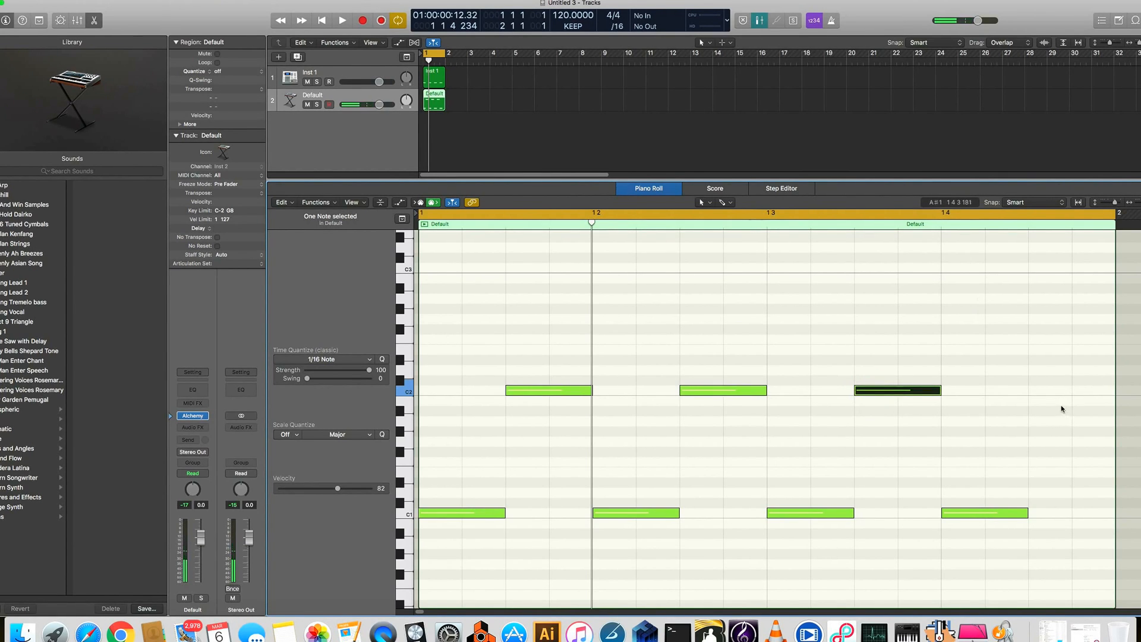
super+click(1040, 395)
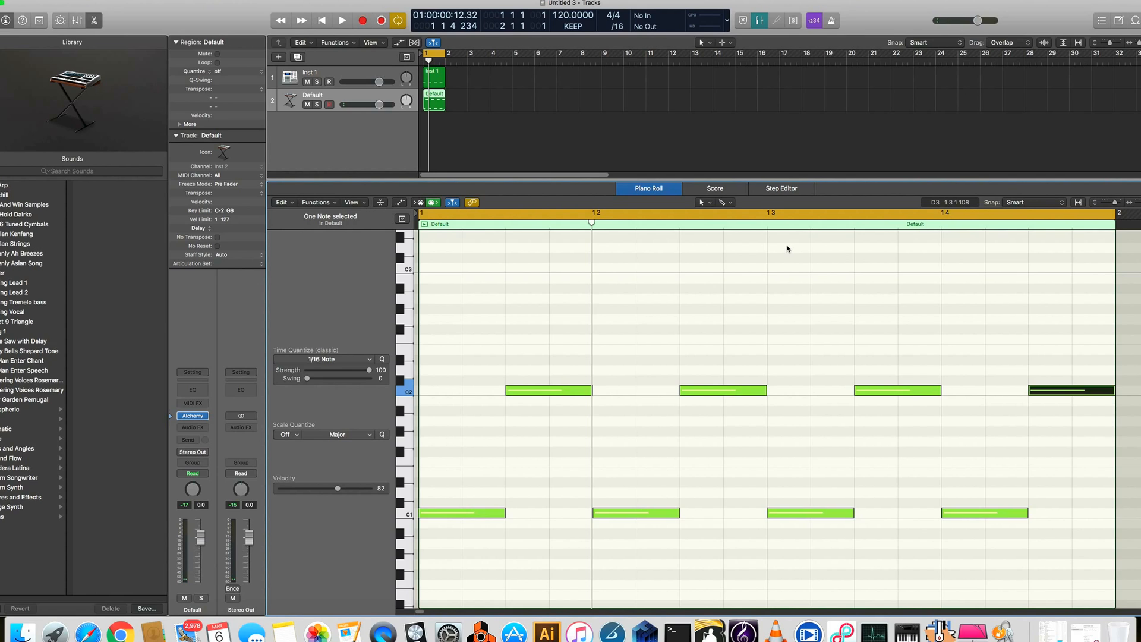
key(space)
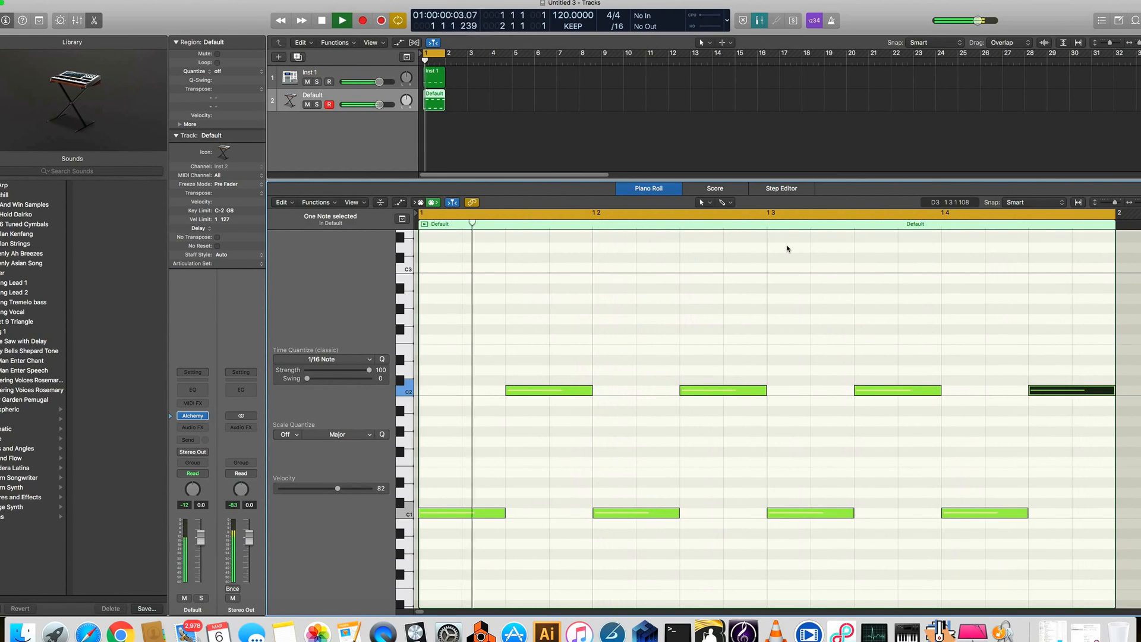
key(space)
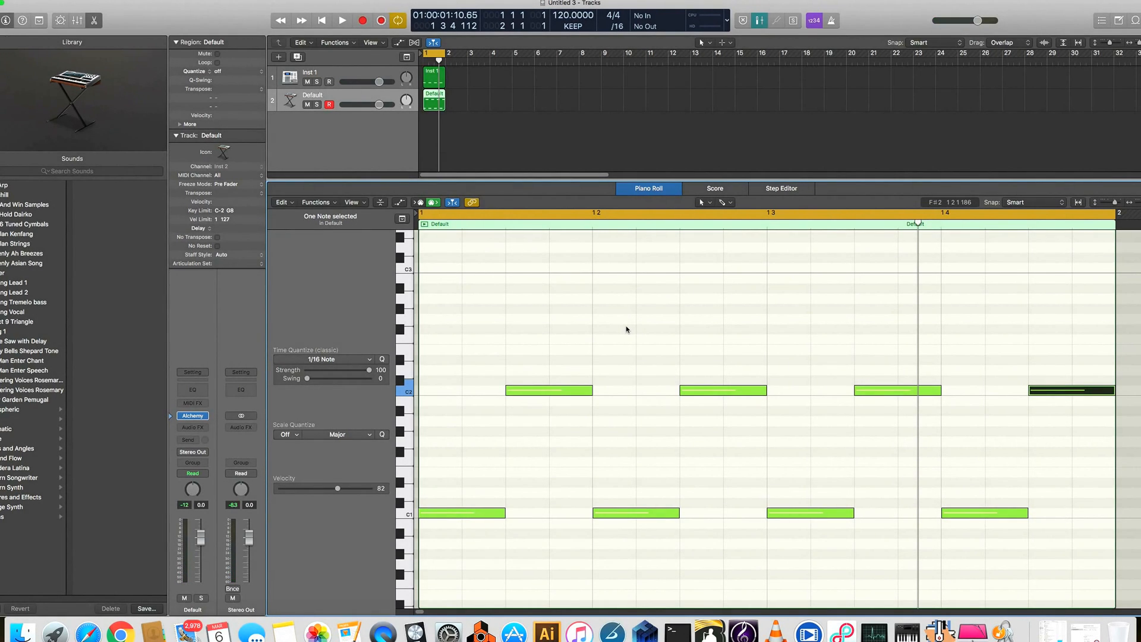
- Hide the Piano Roll and select the region on the Alchemy track
key(p)
key(p)
key(p)
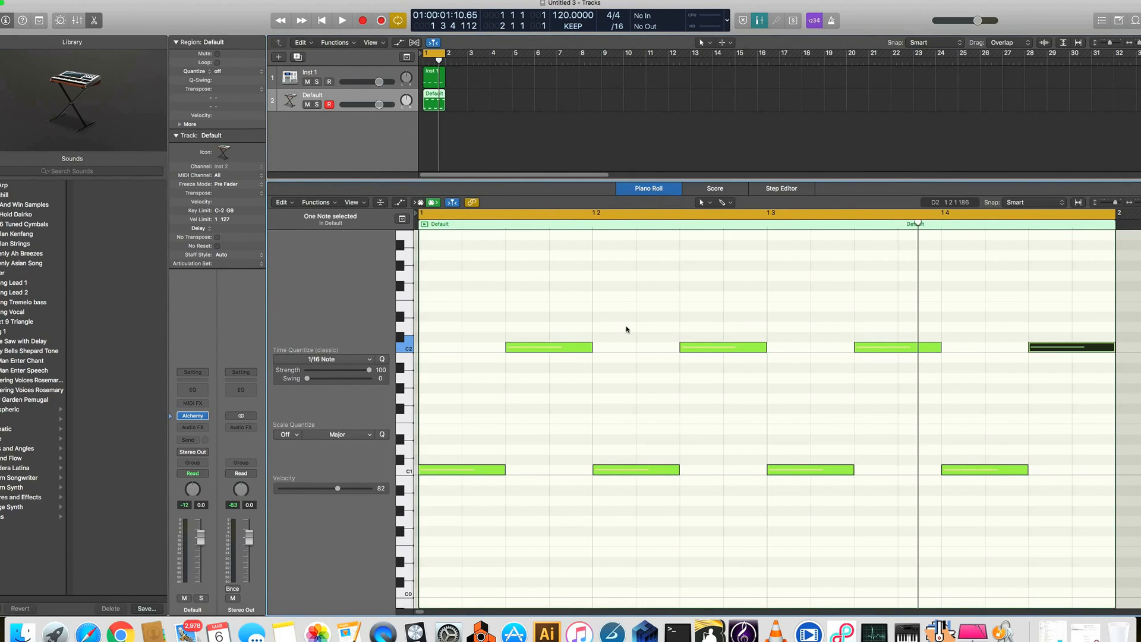
key(p)
key(p)
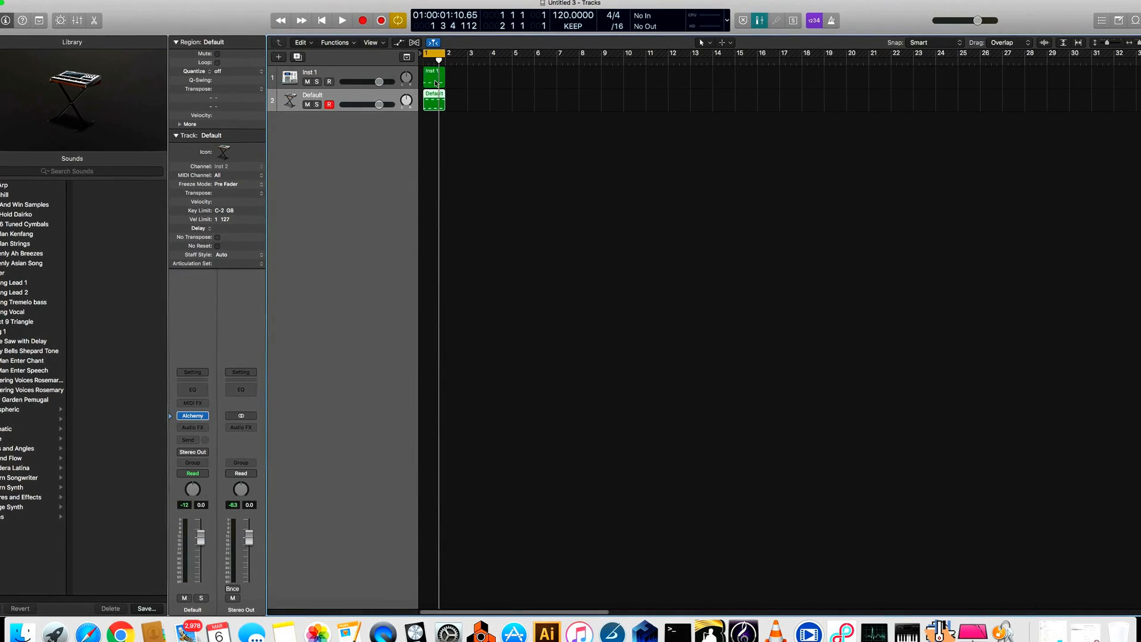
click(436, 84)
click(433, 102)
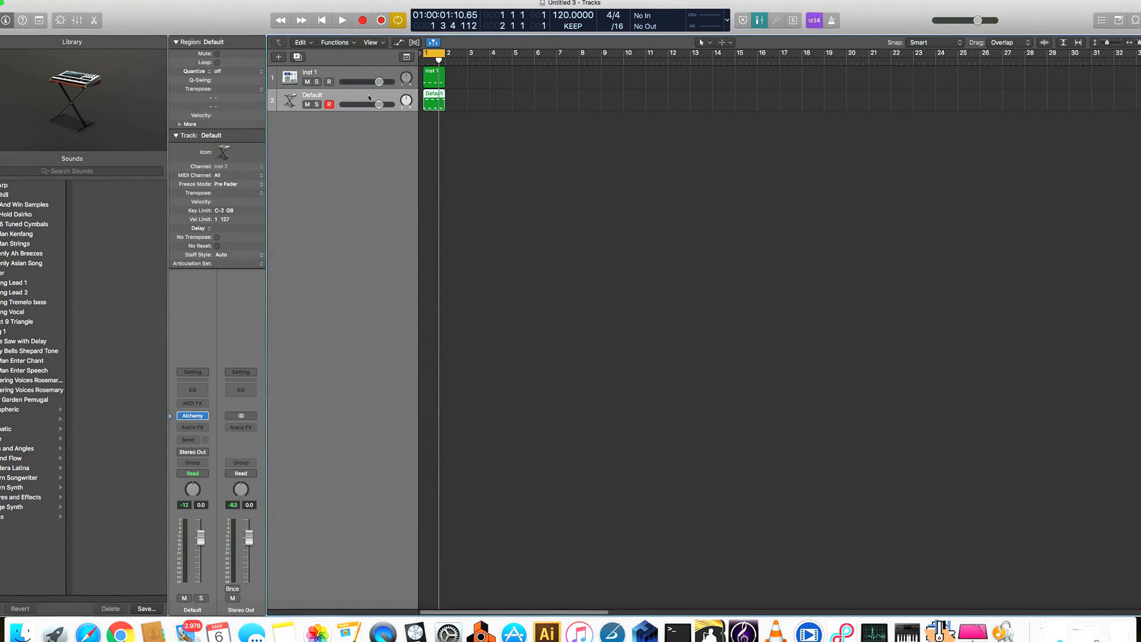
- Reopen the second track's Alchemy plug-in window, move it clear of the mixer strips and play back the loop
mouse_move(194, 418)
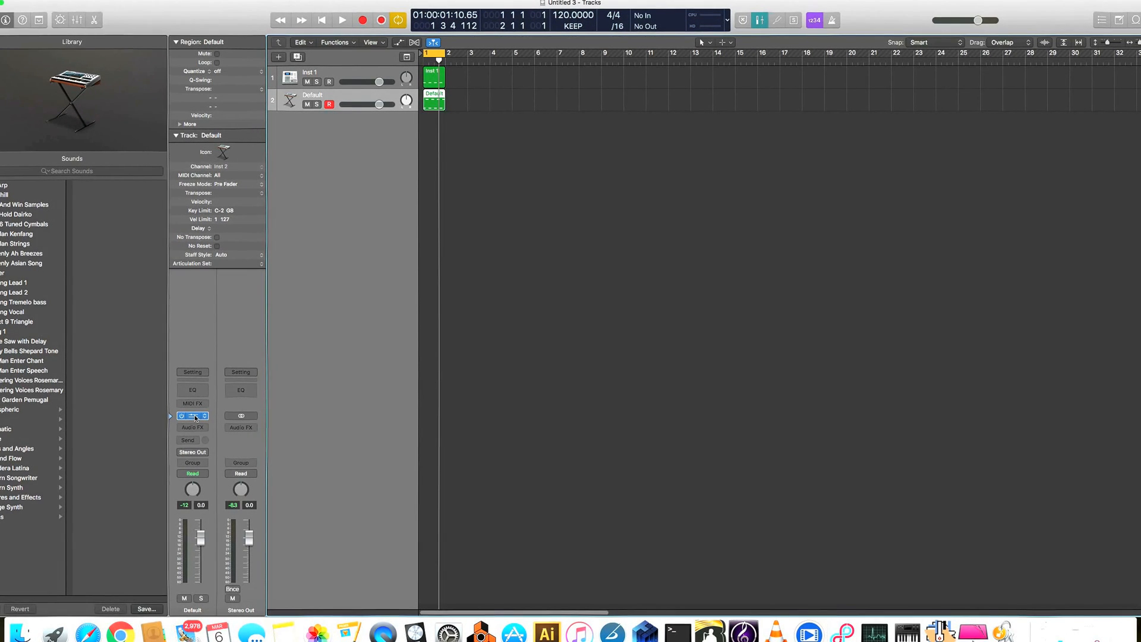
click(193, 416)
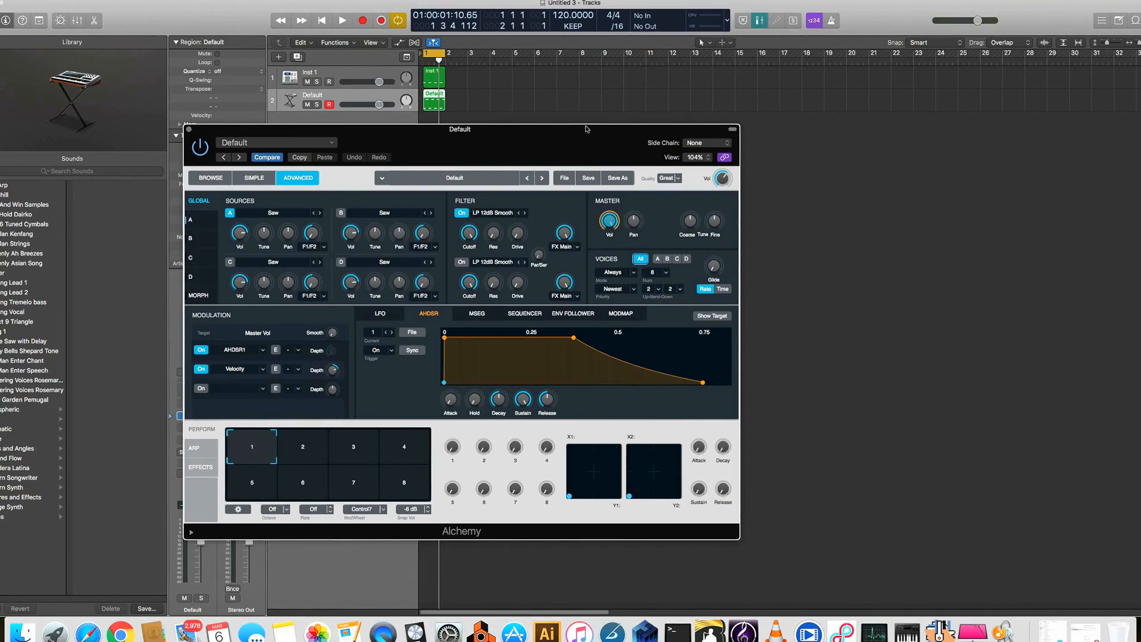
drag(472, 133, 488, 132)
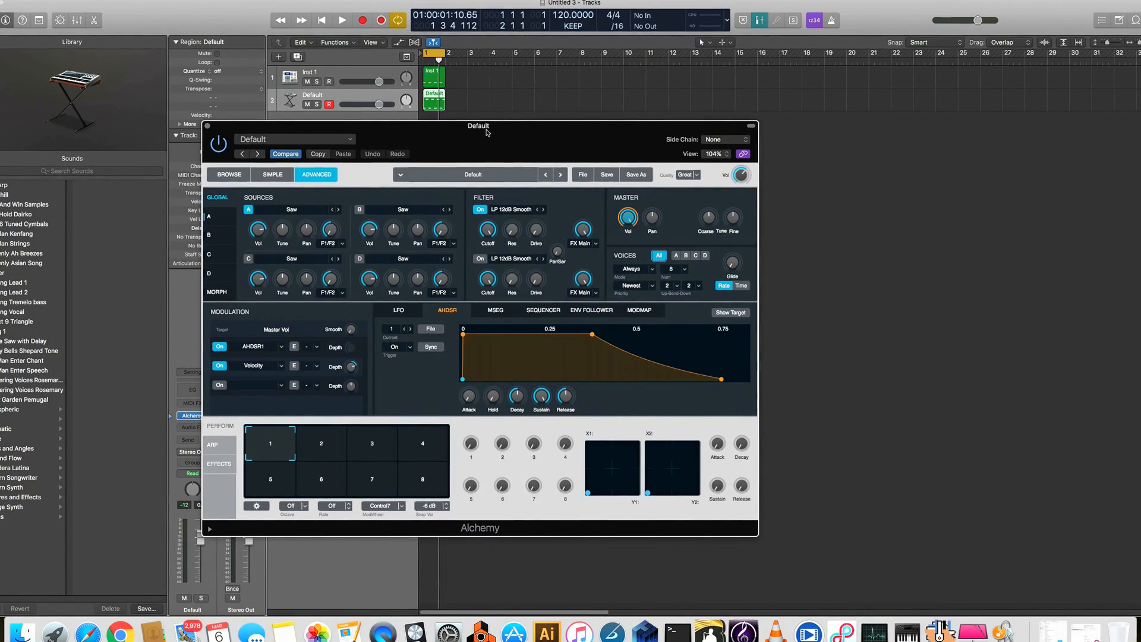
drag(424, 131, 496, 133)
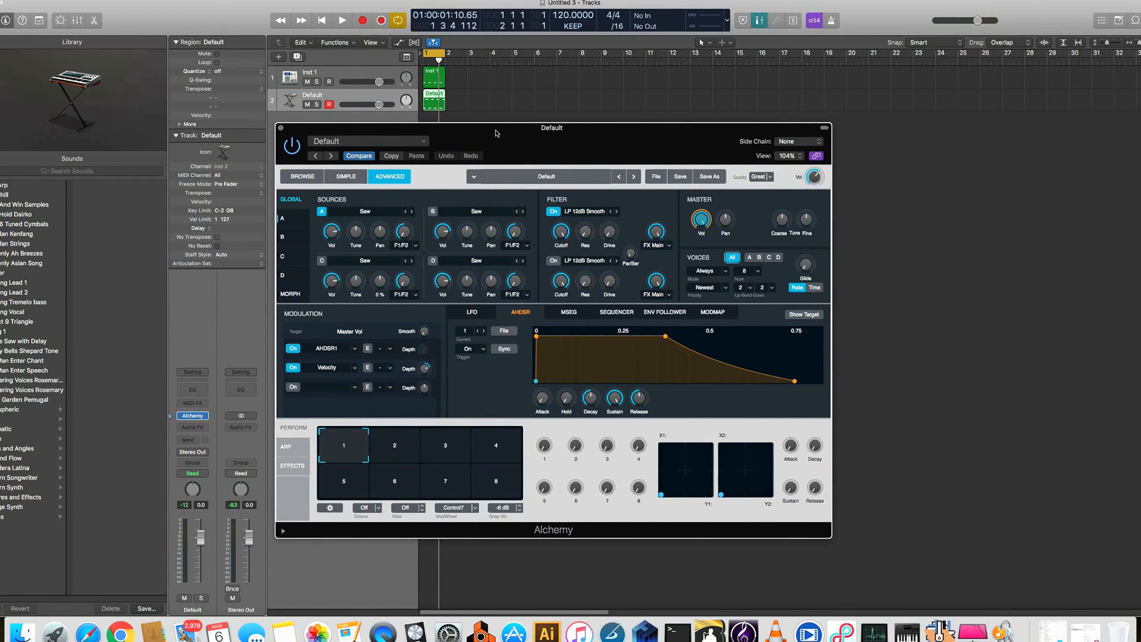
key(space)
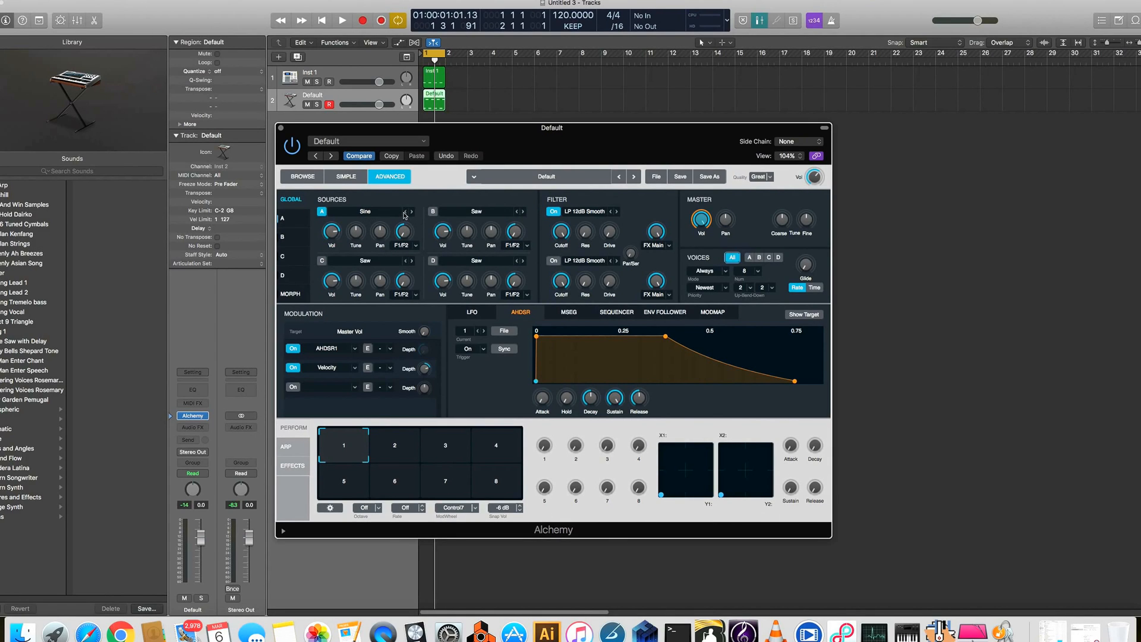
- Load the Basic Sine VA waveform into source A of Alchemy and audition the loop
click(378, 215)
mouse_move(380, 232)
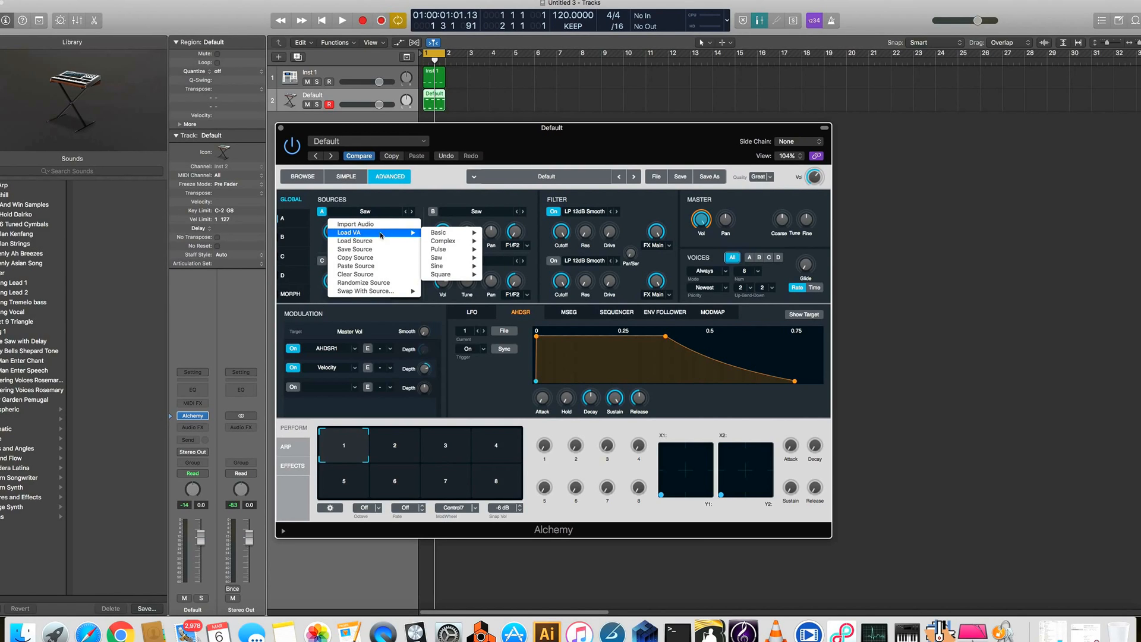
mouse_move(443, 234)
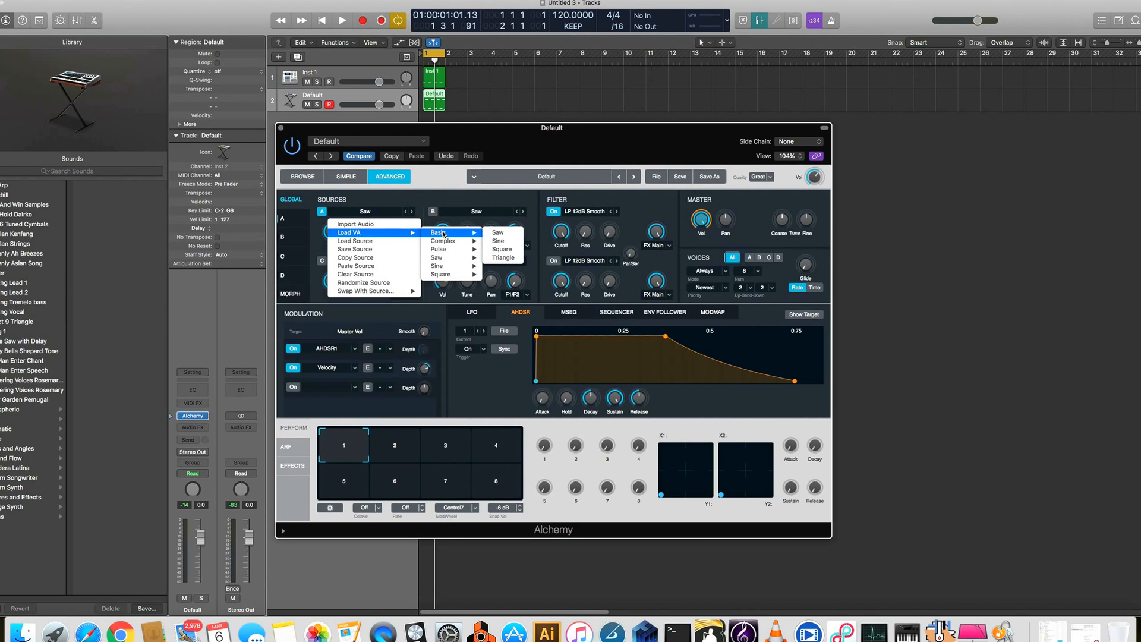
click(499, 241)
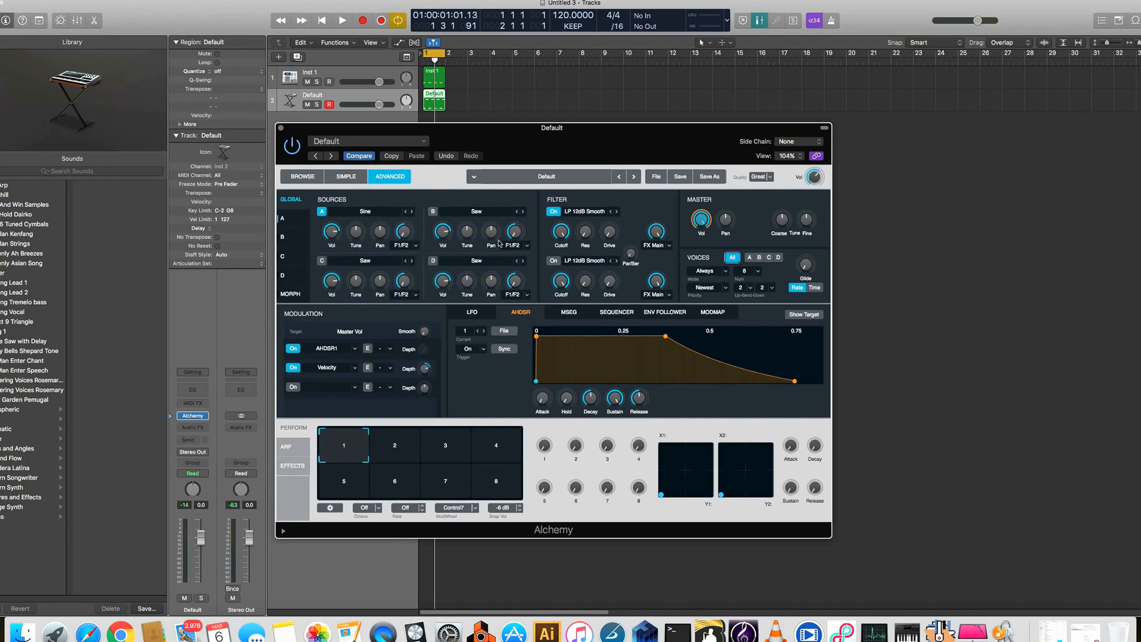
key(space)
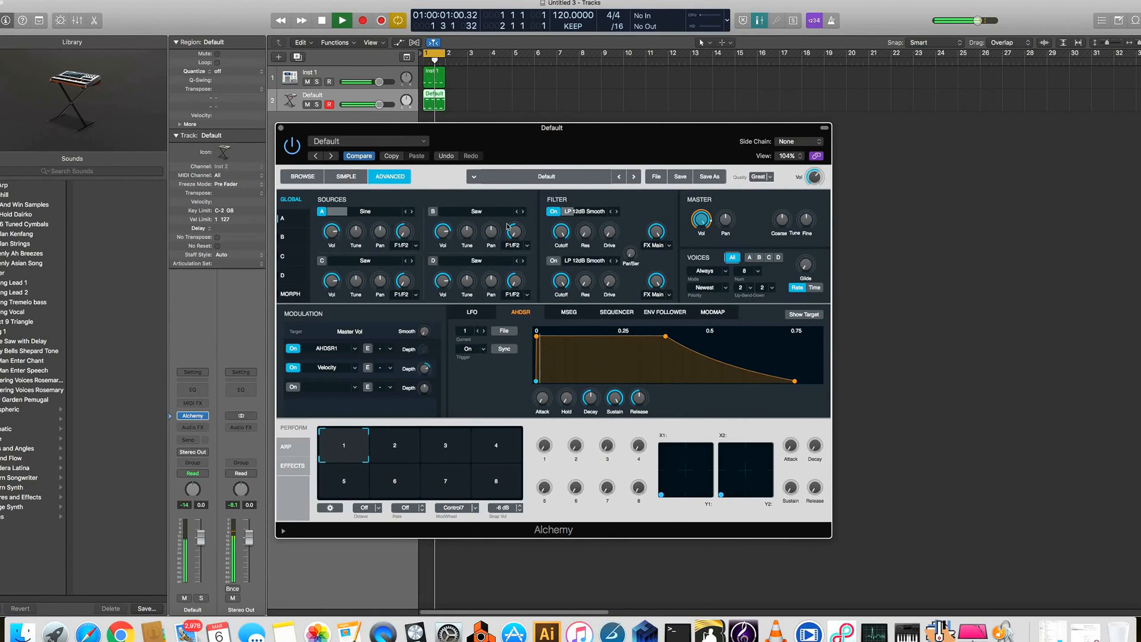
key(space)
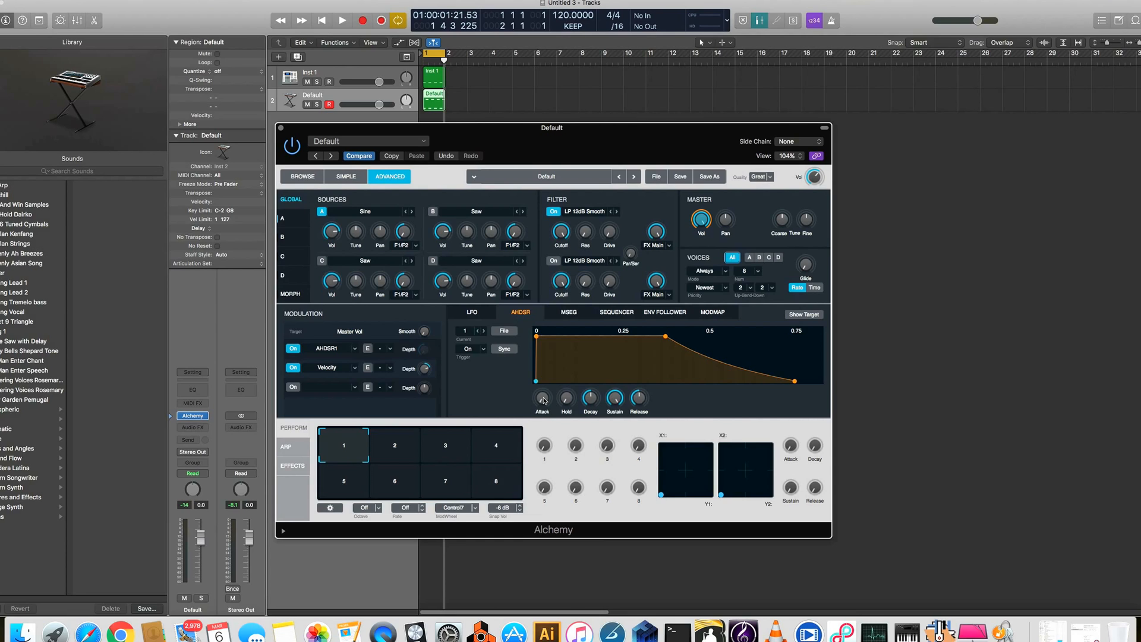
- Solo the Alchemy track and place its plug-in window below the enlarged bar 1 regions
click(317, 105)
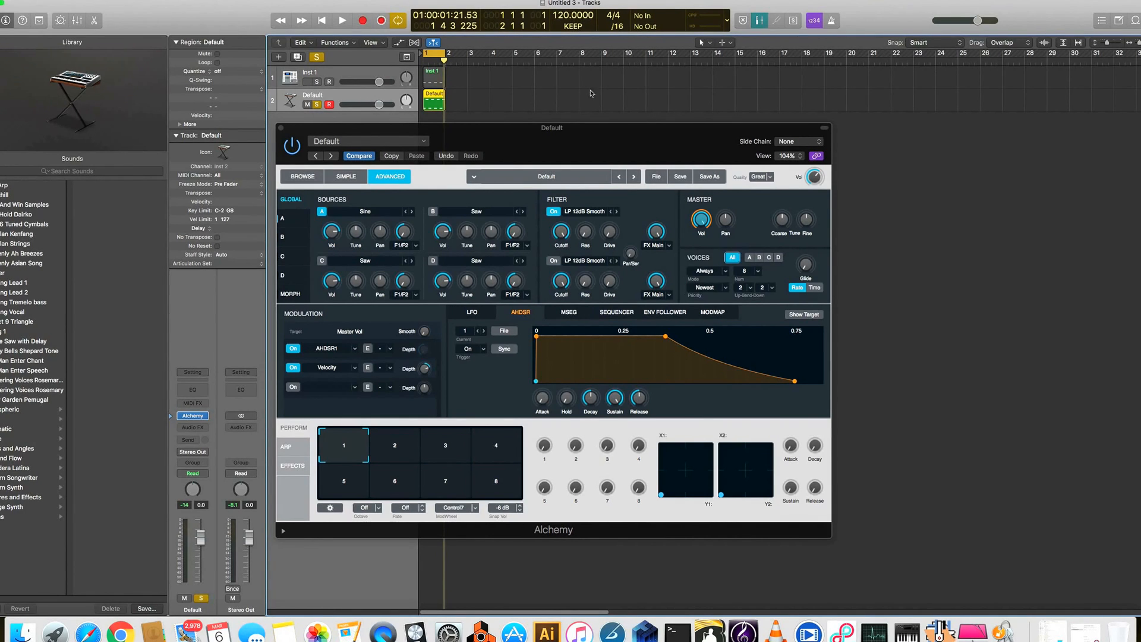
drag(1139, 43, 1140, 43)
scroll(1014, 174, left, 10)
scroll(1014, 174, down, 5)
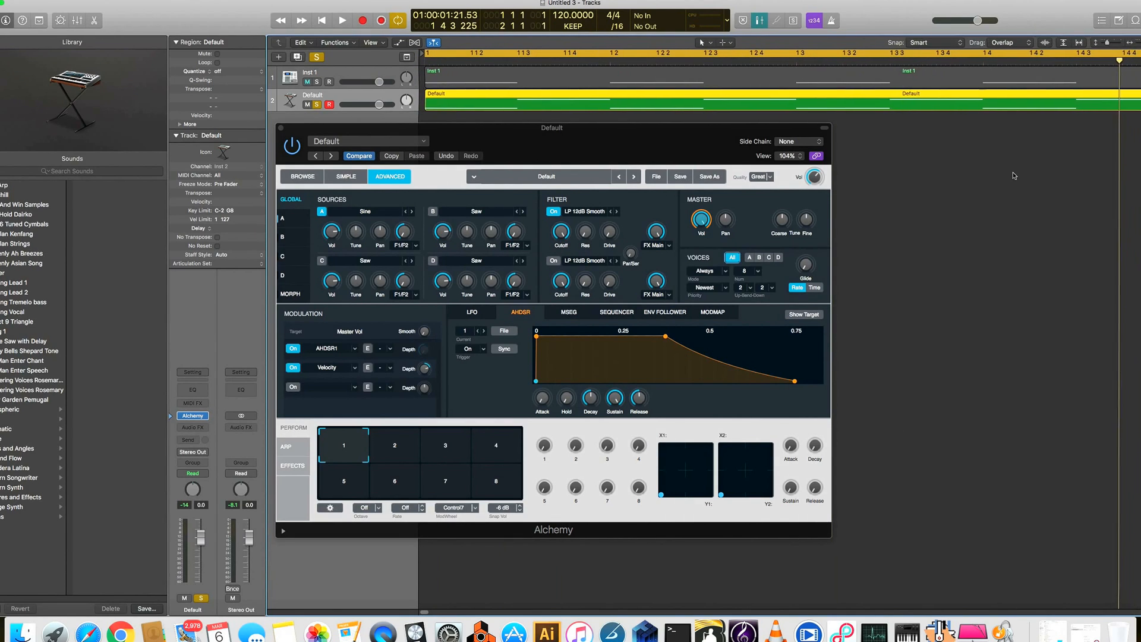
scroll(1014, 174, down, 5)
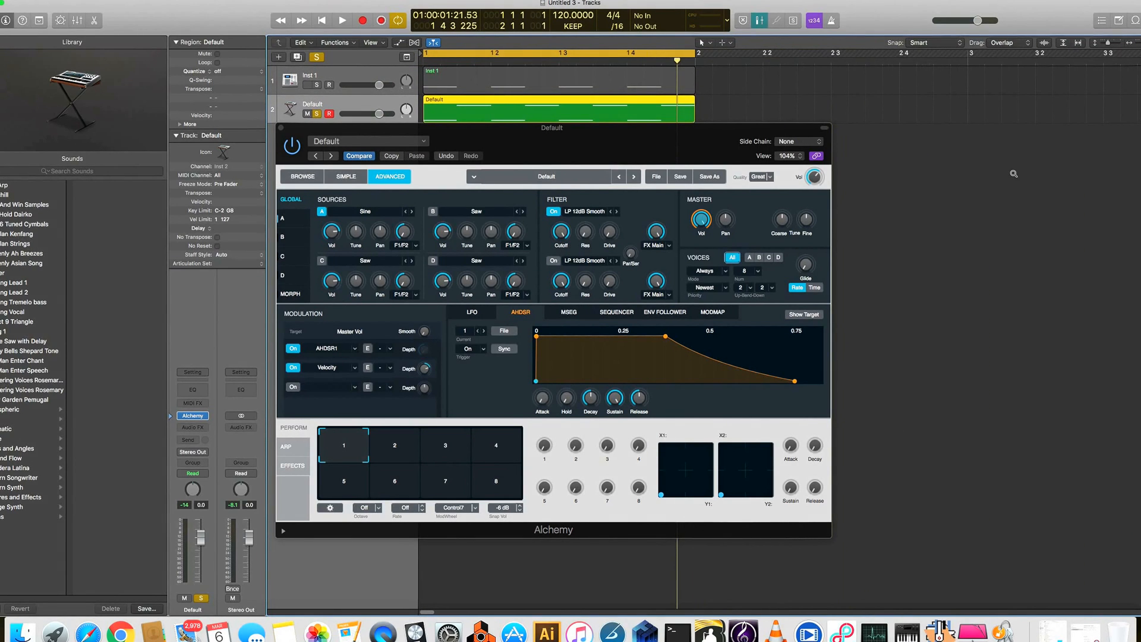
drag(605, 160, 451, 216)
scroll(710, 115, up, 4)
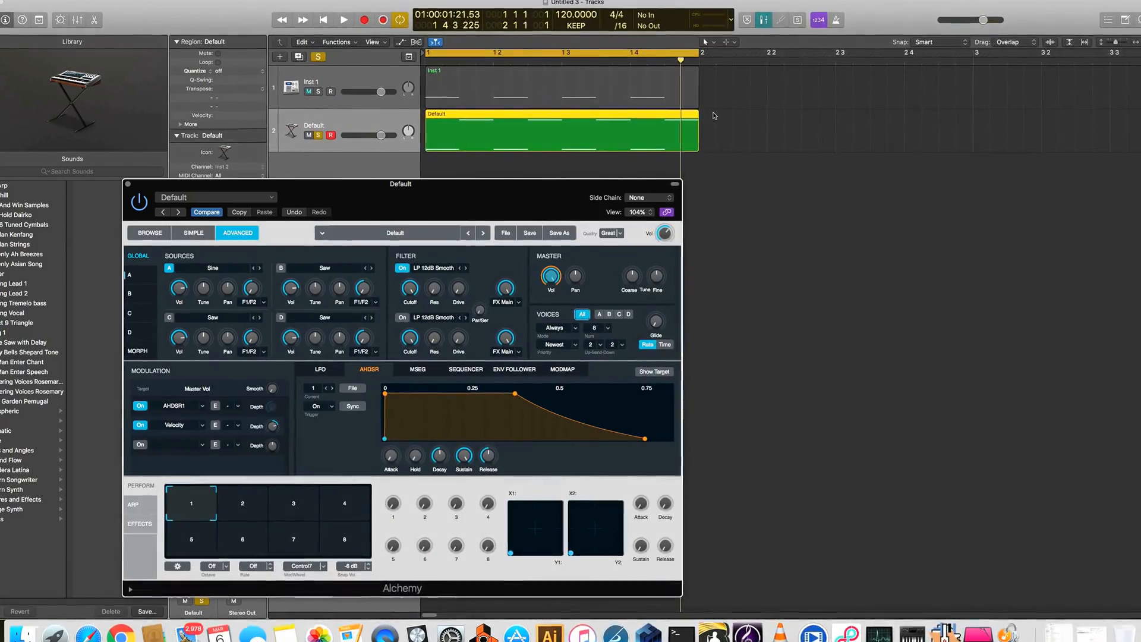
drag(536, 191, 661, 181)
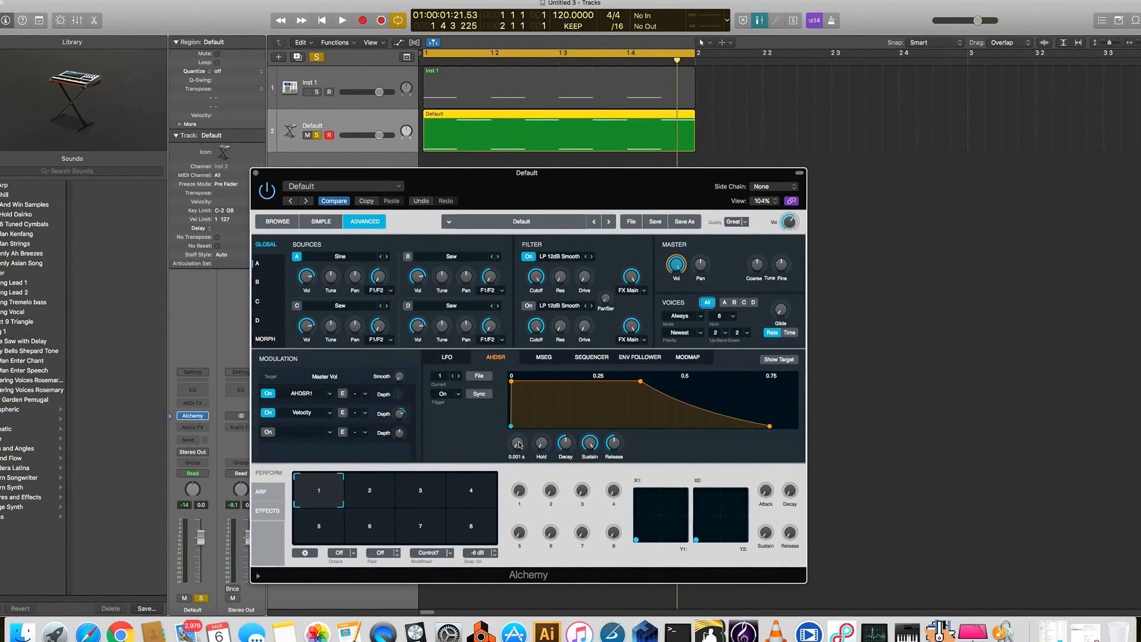
- Play the soloed loop and raise the AHDSR1 envelope's attack slightly
key(space)
mouse_move(518, 445)
mouse_down()
mouse_move(531, 361)
mouse_move(521, 450)
mouse_up()
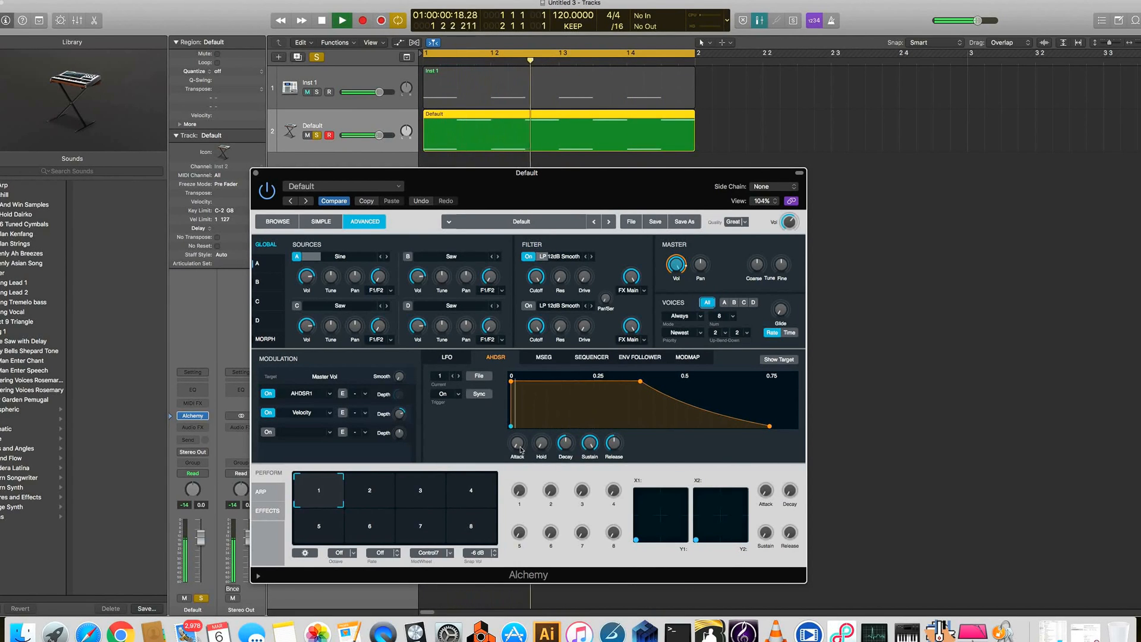
drag(521, 450, 520, 423)
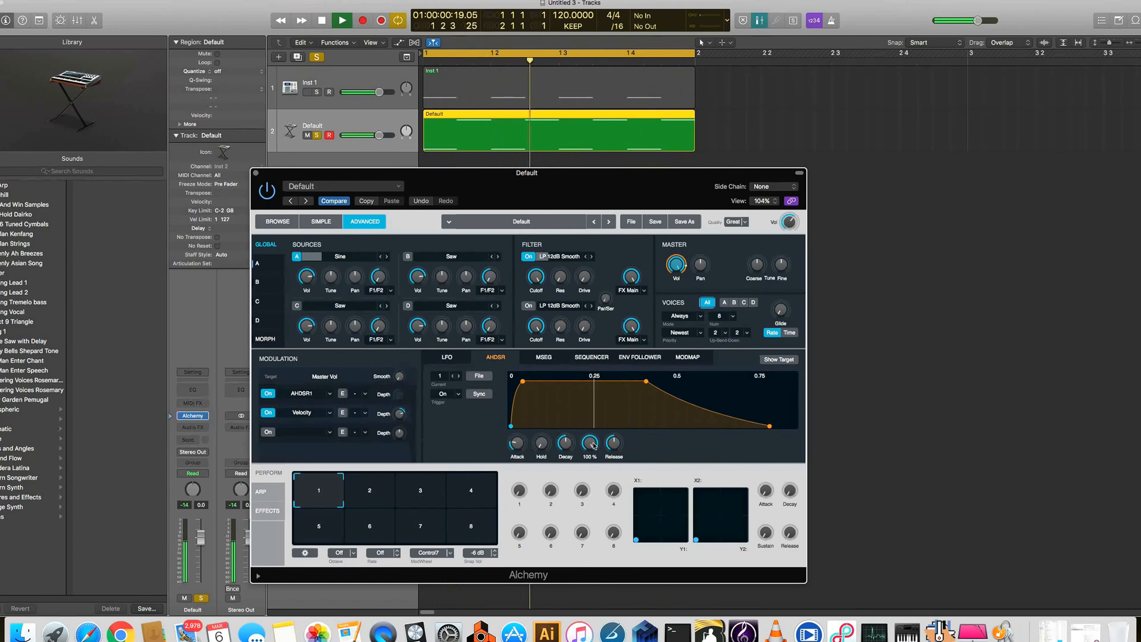
- Sweep the AHDSR1 envelope's sustain down and up during playback, and leave it at about half
drag(593, 443, 594, 546)
drag(590, 423, 589, 336)
drag(587, 382, 588, 401)
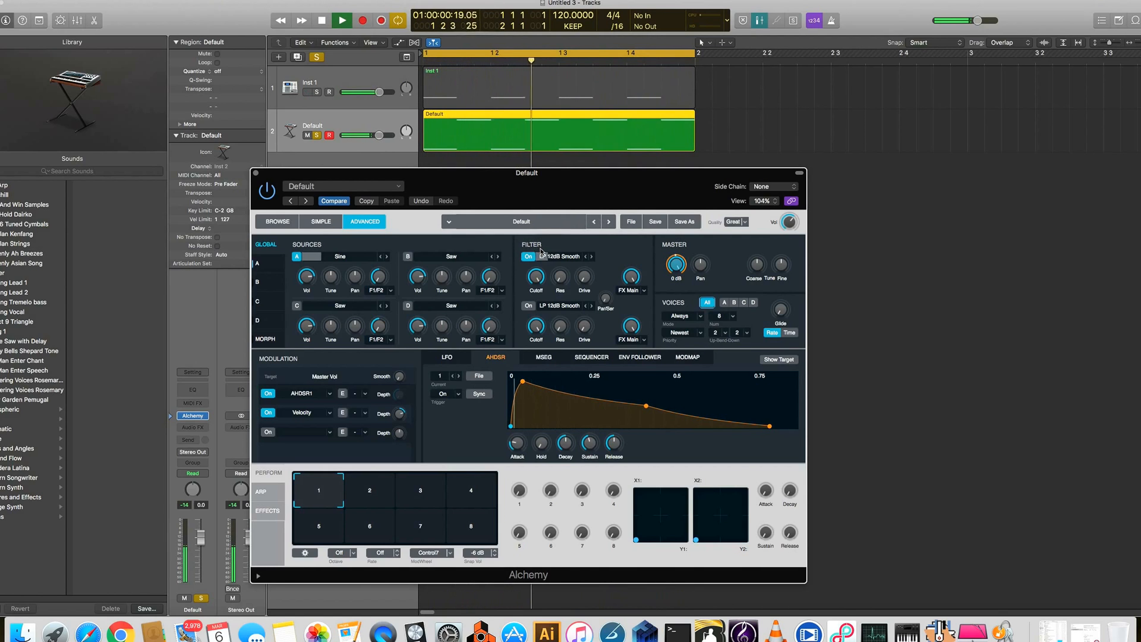
- Raise and readjust the Drive of Alchemy's first filter while the soloed loop plays, and stop playback
mouse_move(592, 283)
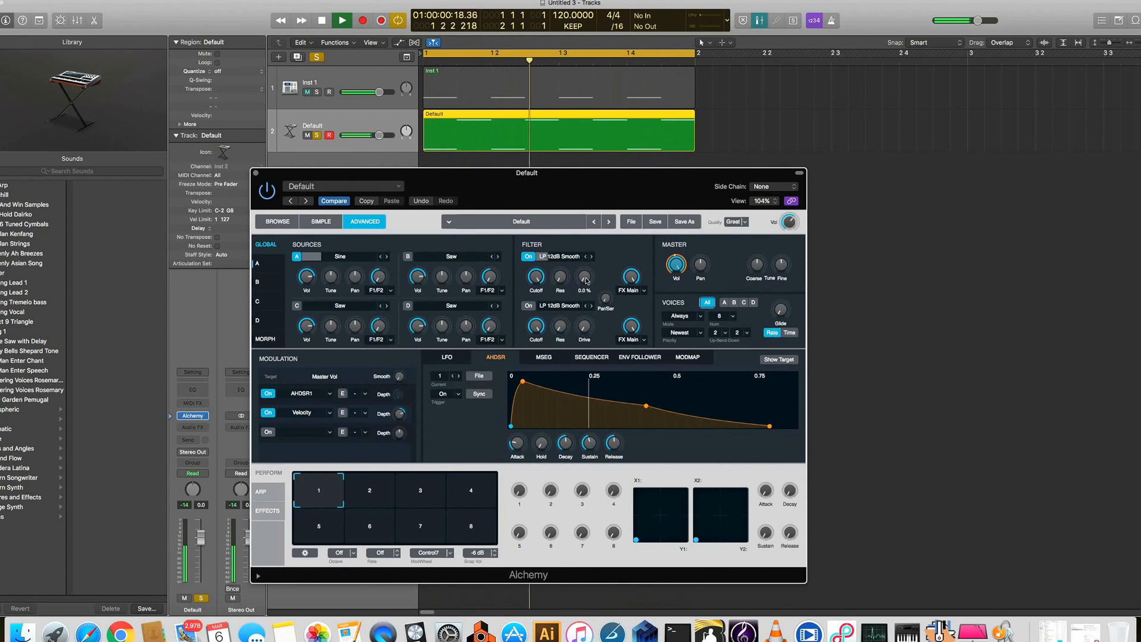
drag(587, 281, 586, 238)
drag(585, 278, 589, 309)
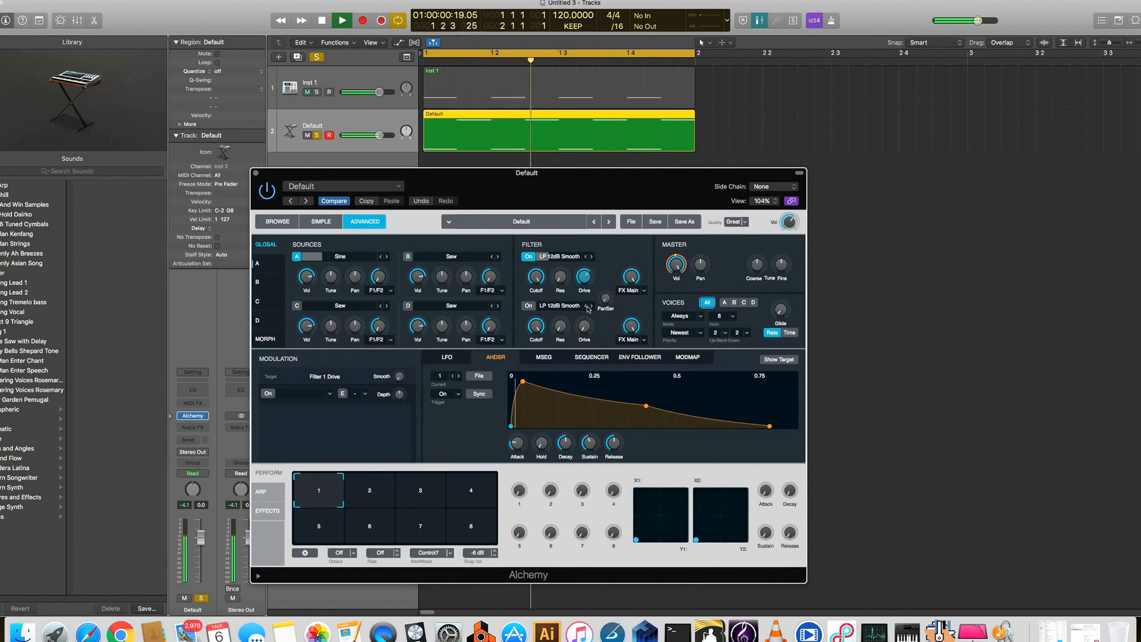
key(space)
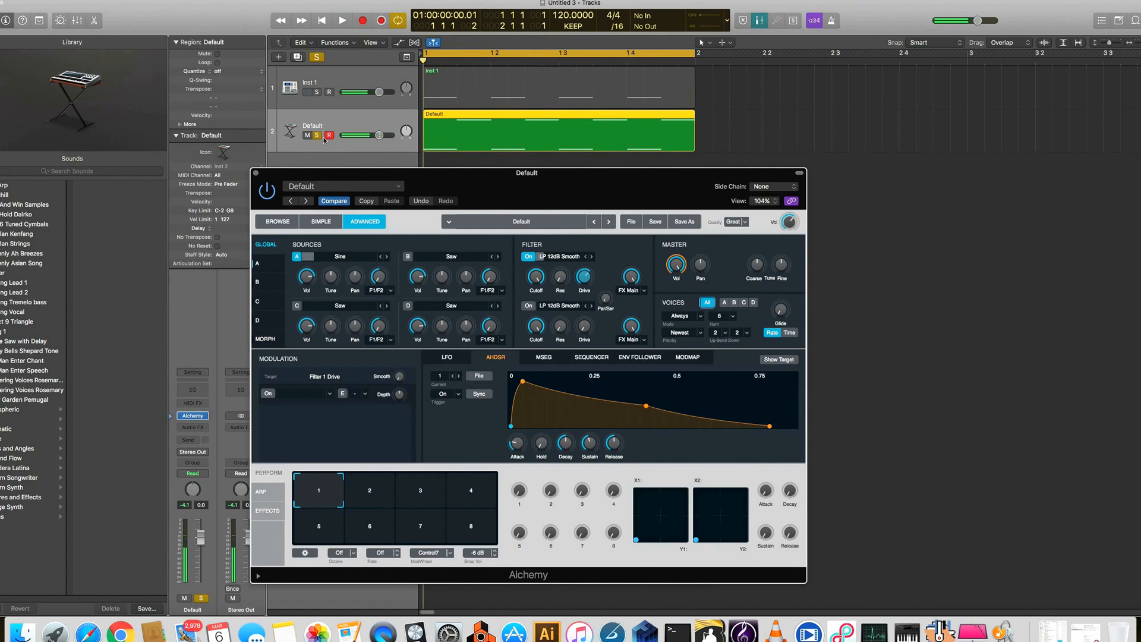
- Unsolo the Alchemy track, close its plug-in window and audition the kick and bass together
click(317, 136)
click(255, 173)
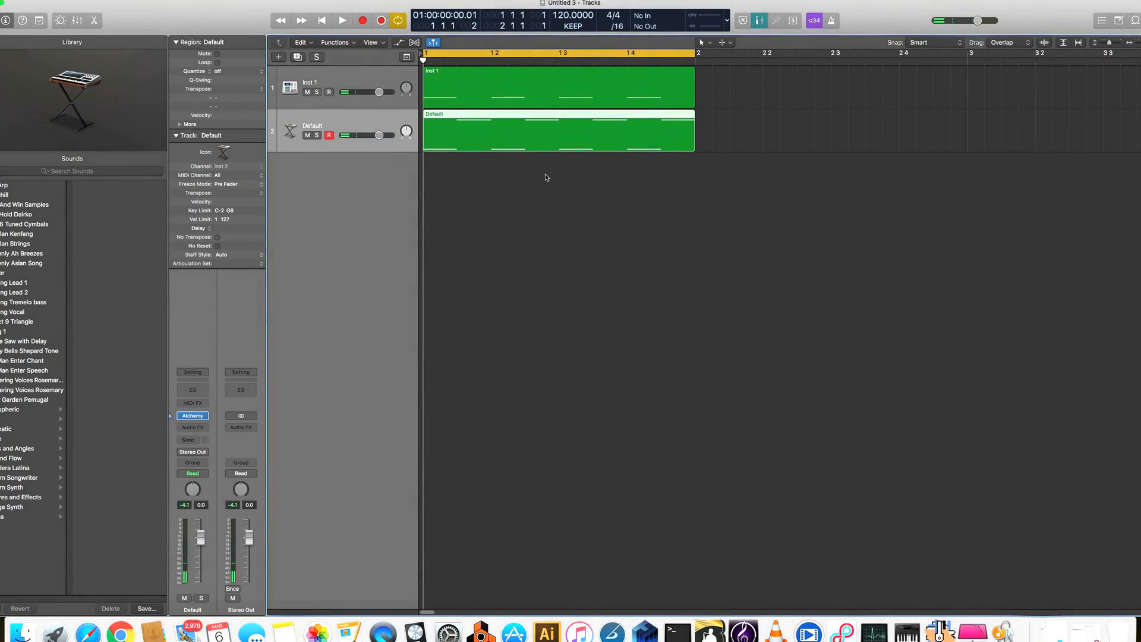
key(space)
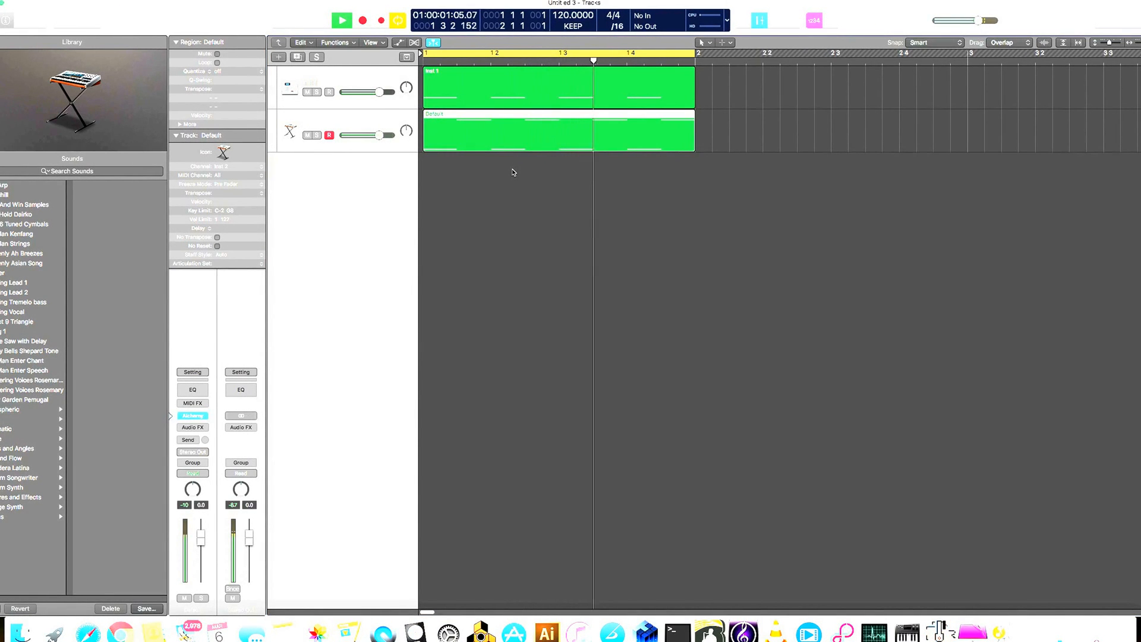
key(space)
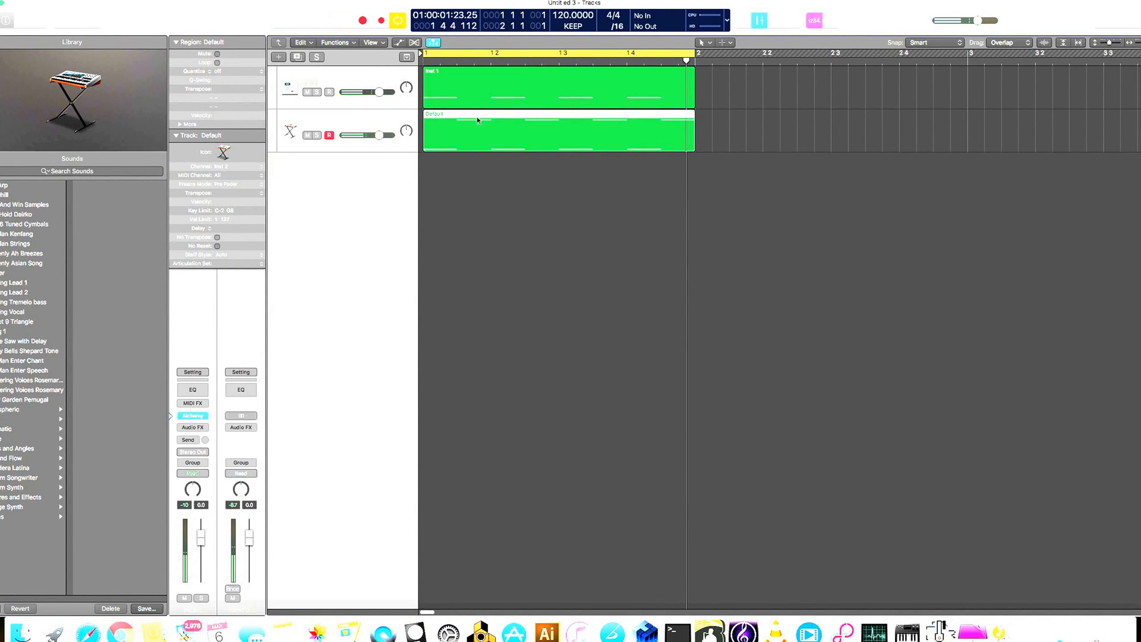
- Open Ultrabeat on the Inst 1 kick track and load the Boutique 909 drum kit
click(358, 79)
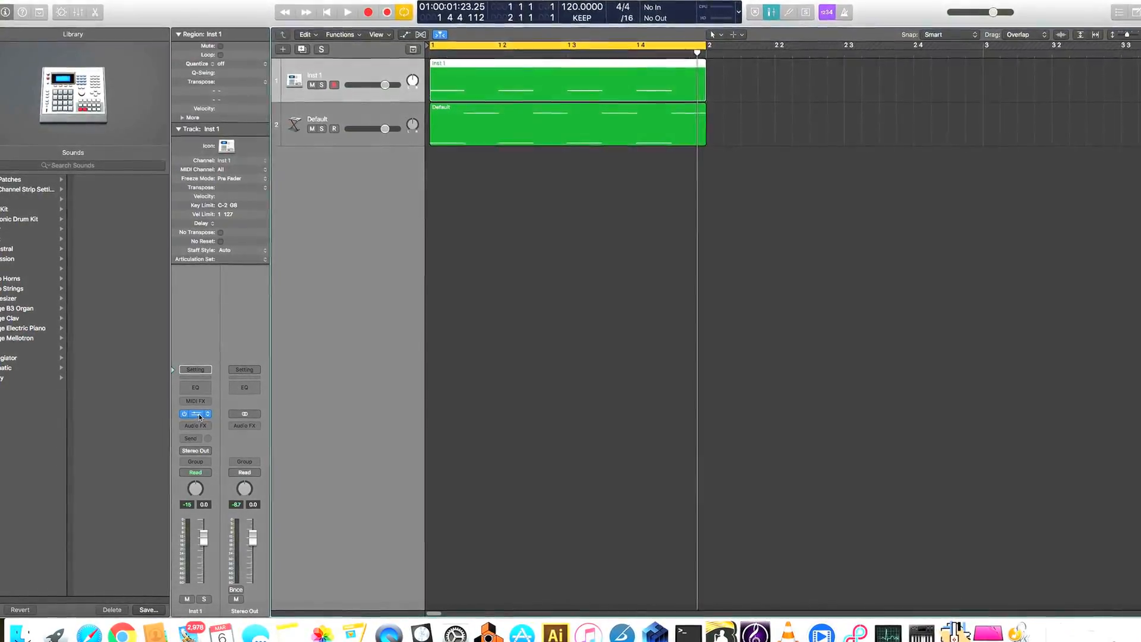
click(199, 411)
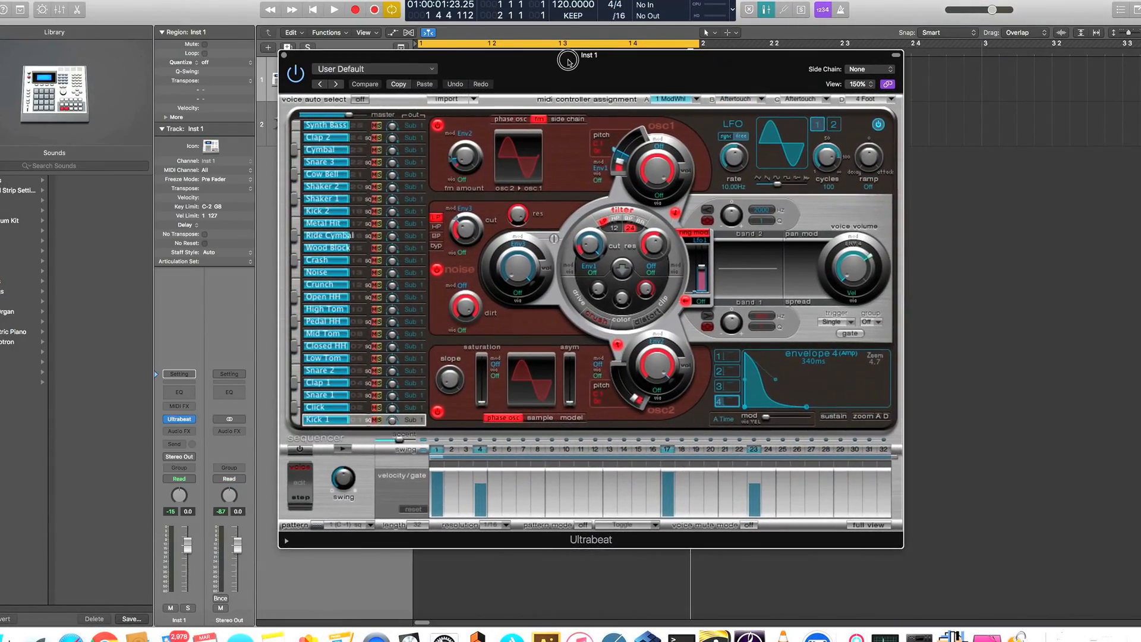
drag(567, 61, 571, 89)
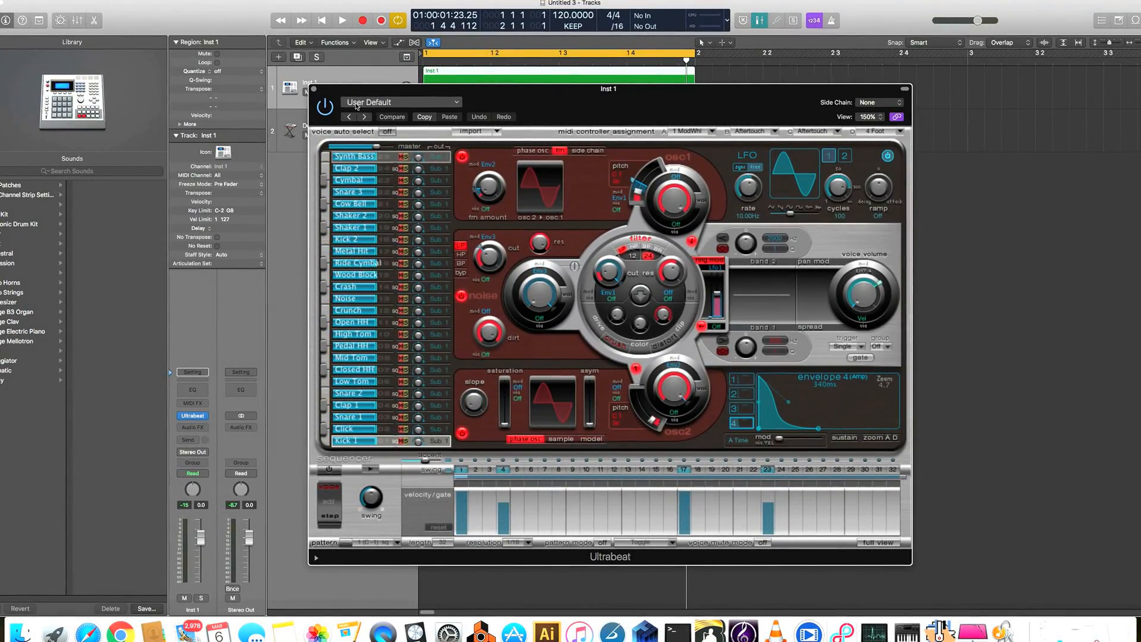
click(448, 105)
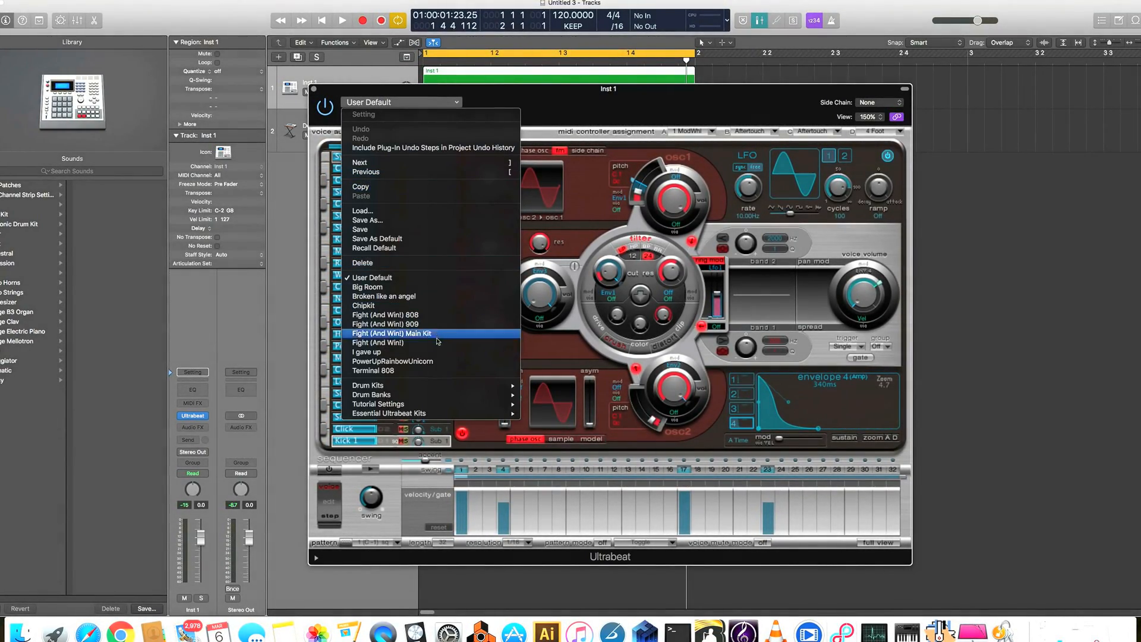
mouse_move(437, 385)
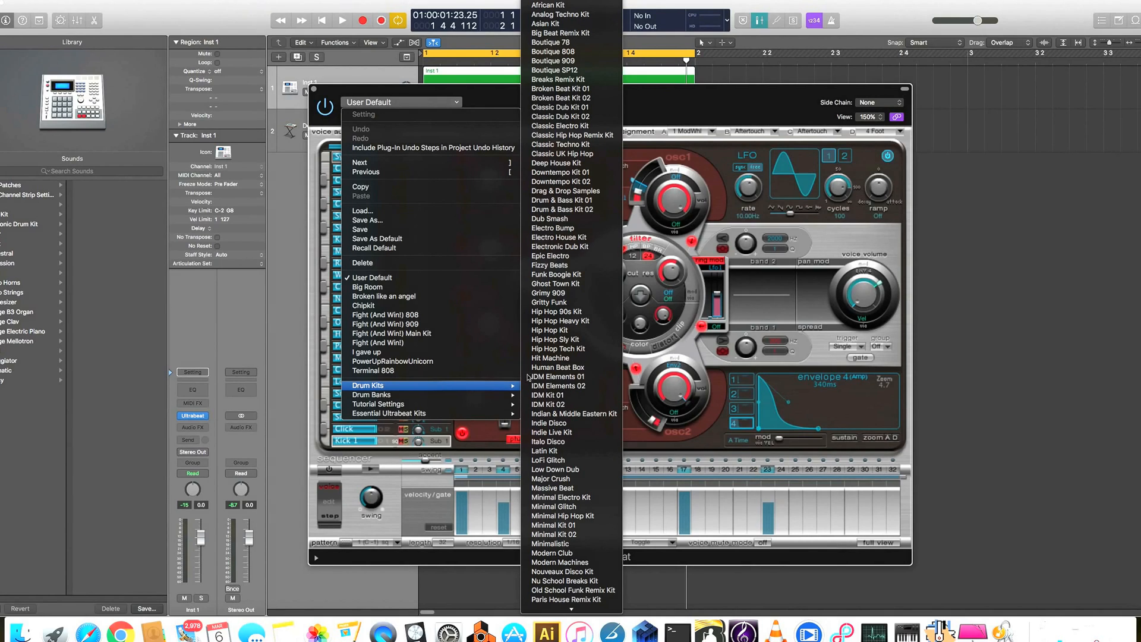
click(576, 62)
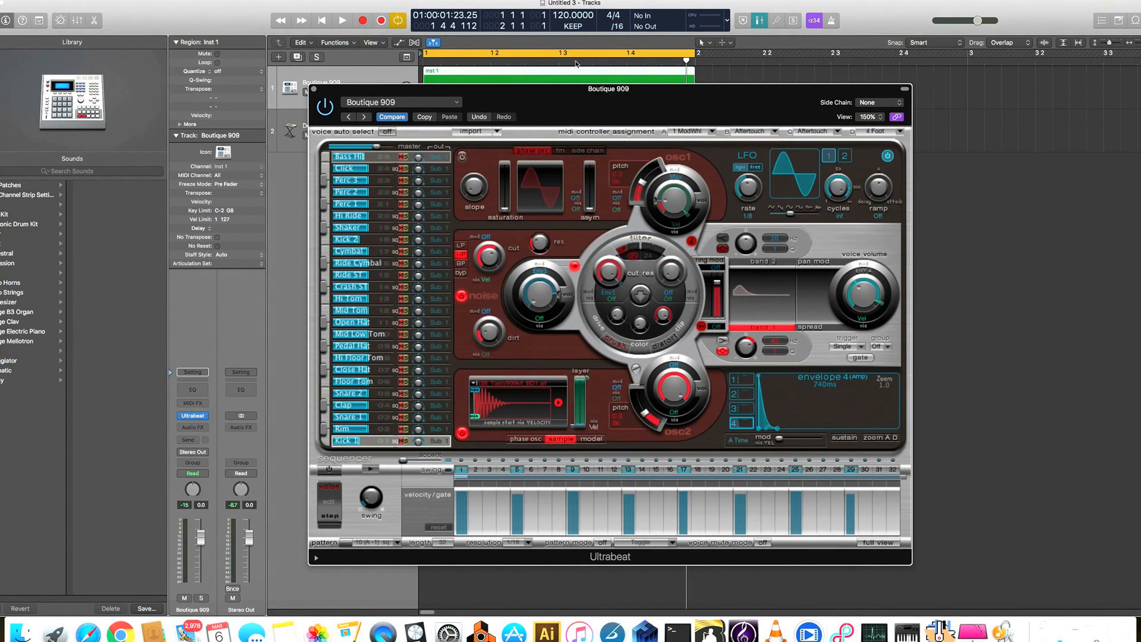
- Audition the loop with the Boutique 909 kit and close the Ultrabeat window
key(space)
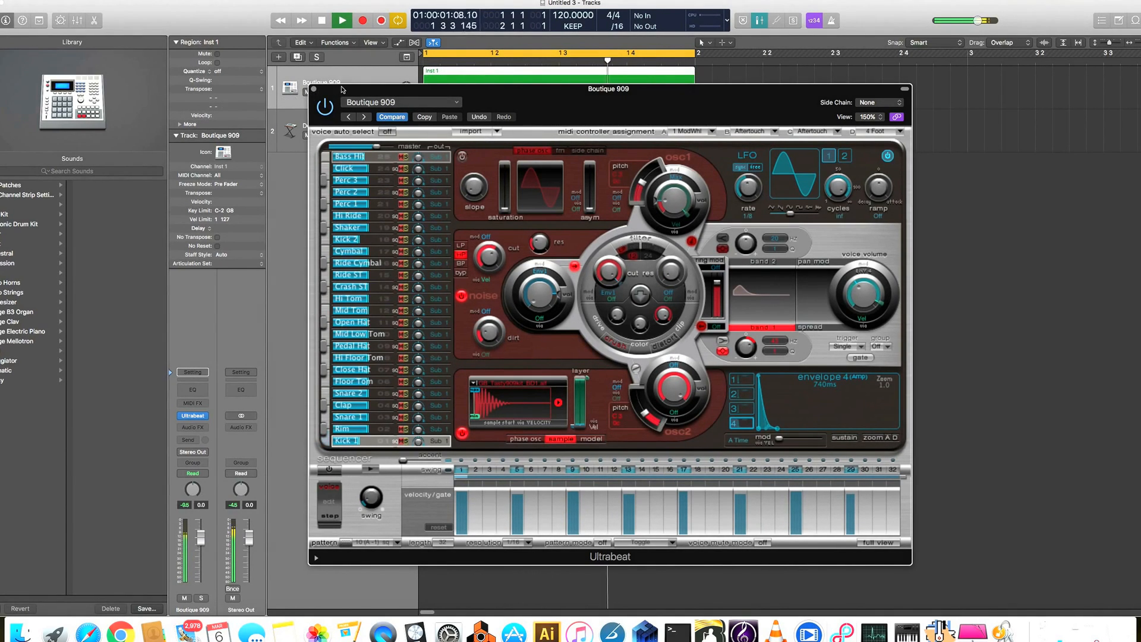
click(314, 91)
key(space)
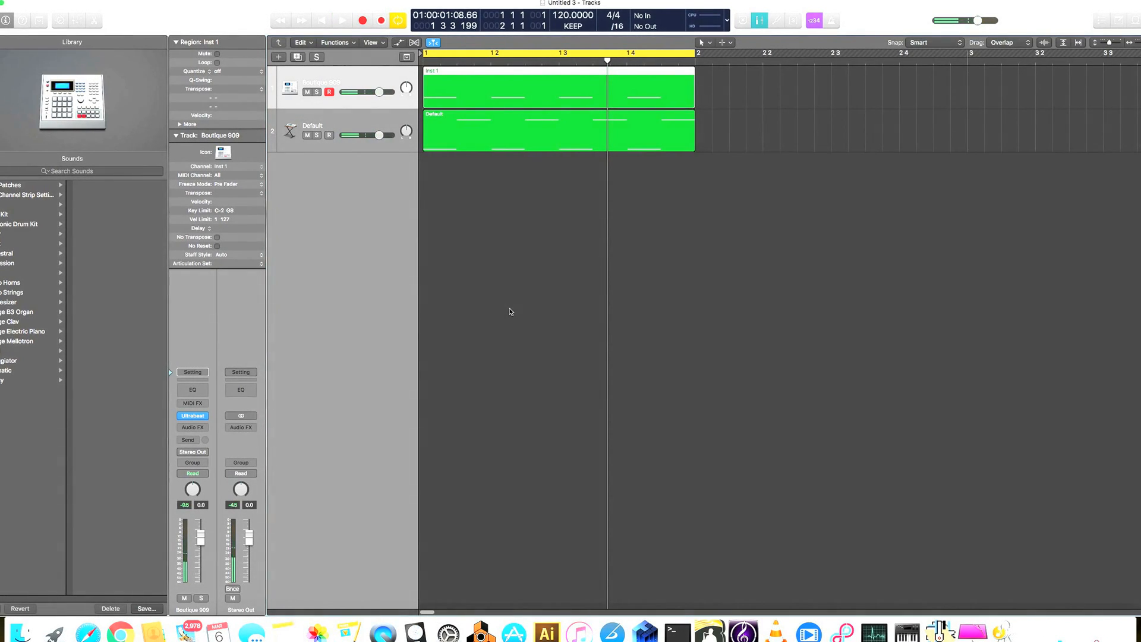
- Show the mixer beneath the tracks and play the loop to check the channel levels
key(x)
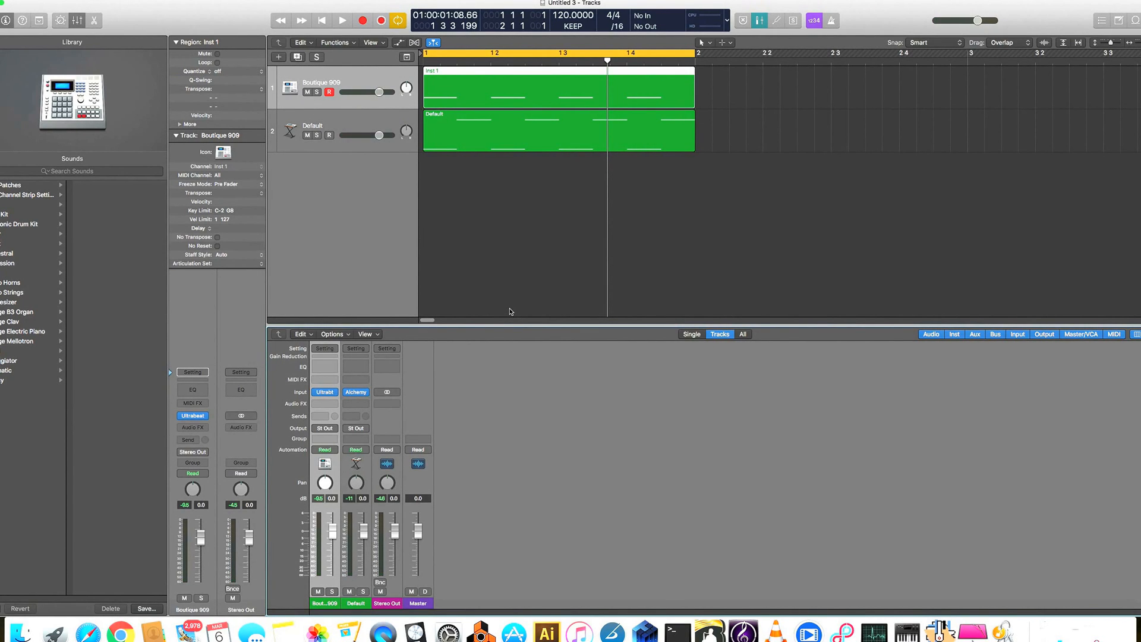
key(x)
key(x)
key(space)
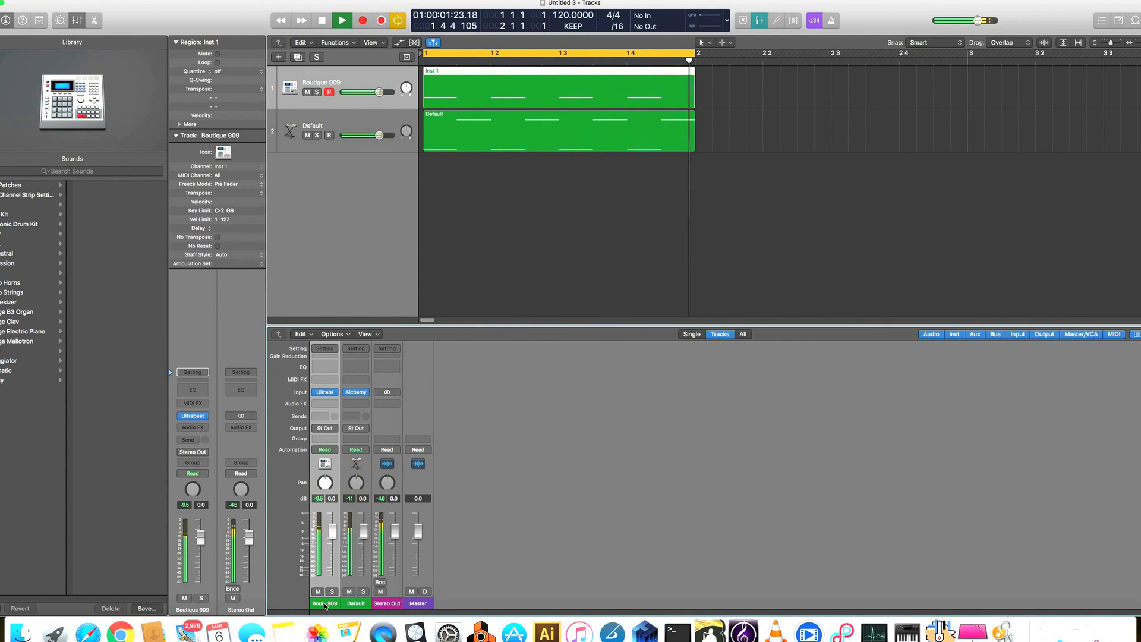
- Rename the Boutique 909 track to Kick and the Default track to Bass
double_click(325, 83)
key(Return)
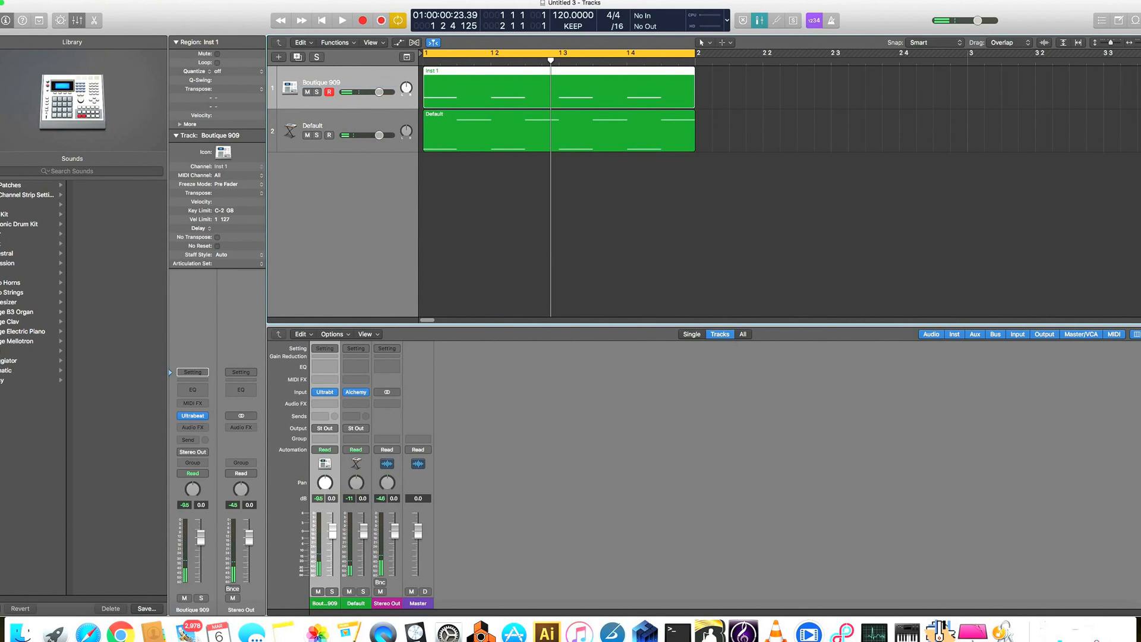
double_click(313, 126)
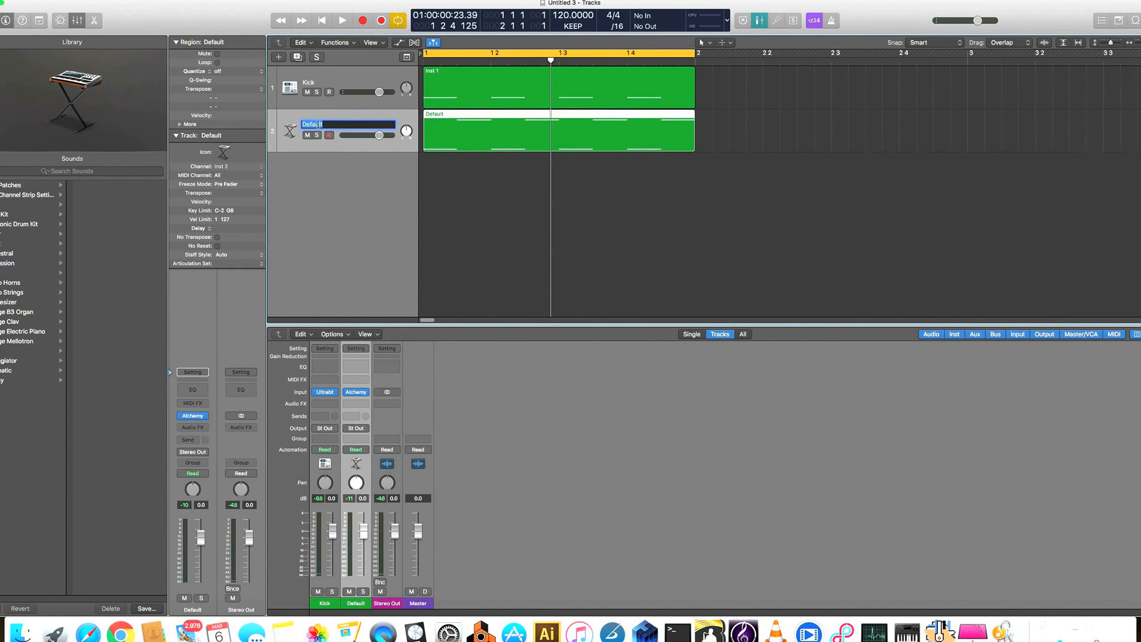
key(Return)
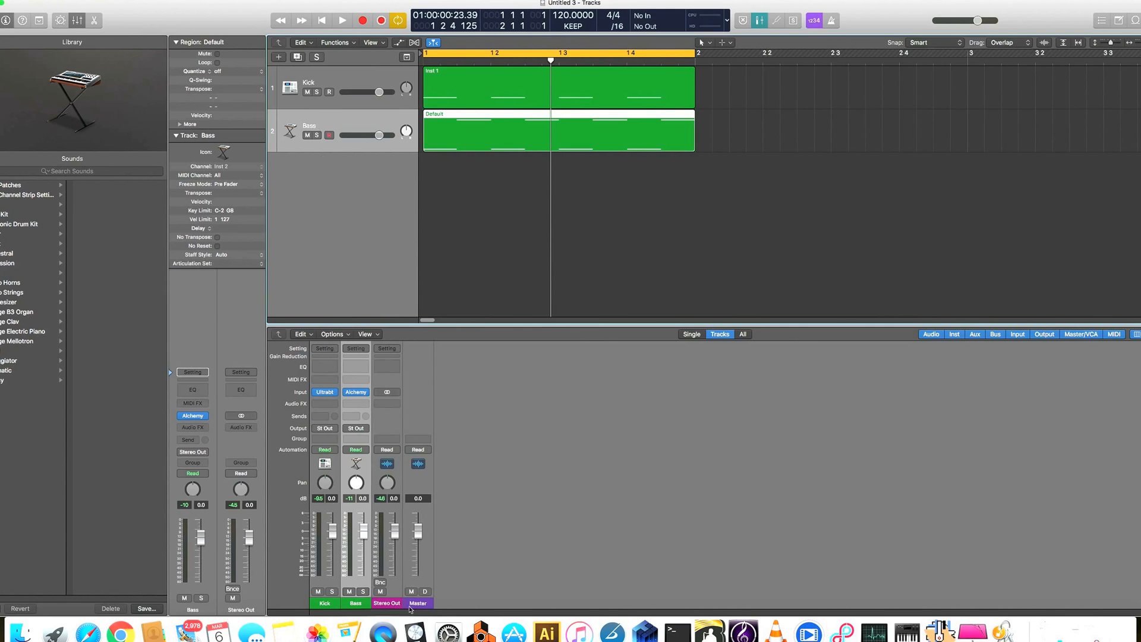
- Balance the Bass channel against the kick during playback, leaving its volume at 0.9 dB, and stop the loop
key(space)
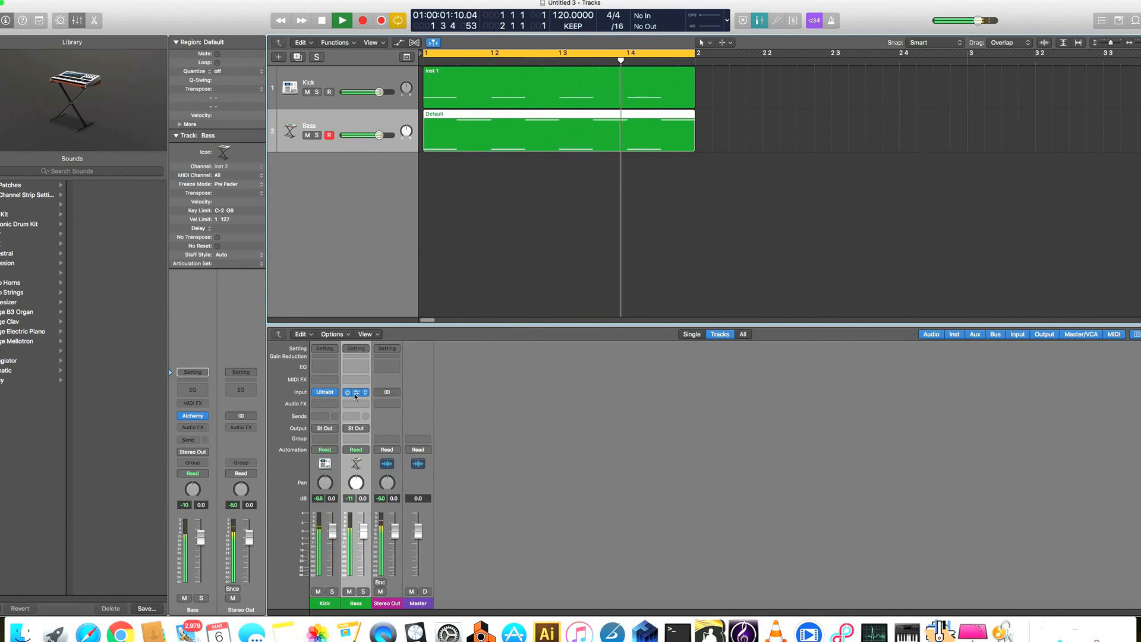
drag(364, 530, 363, 523)
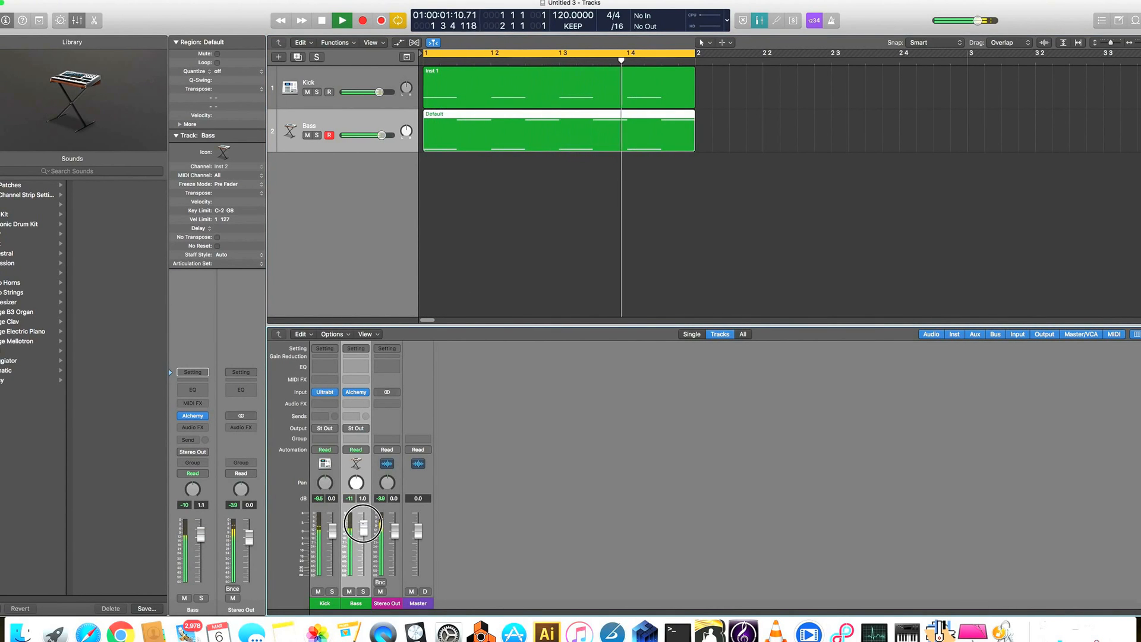
mouse_move(363, 525)
mouse_down()
mouse_move(363, 565)
mouse_move(363, 512)
mouse_move(361, 527)
mouse_up()
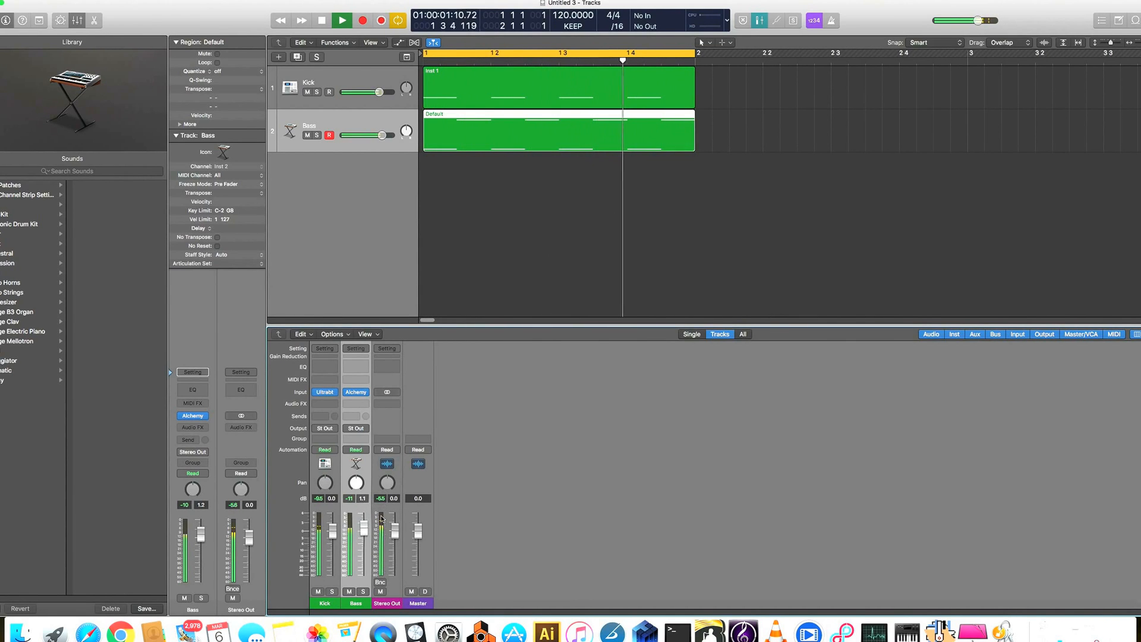
drag(363, 526, 362, 530)
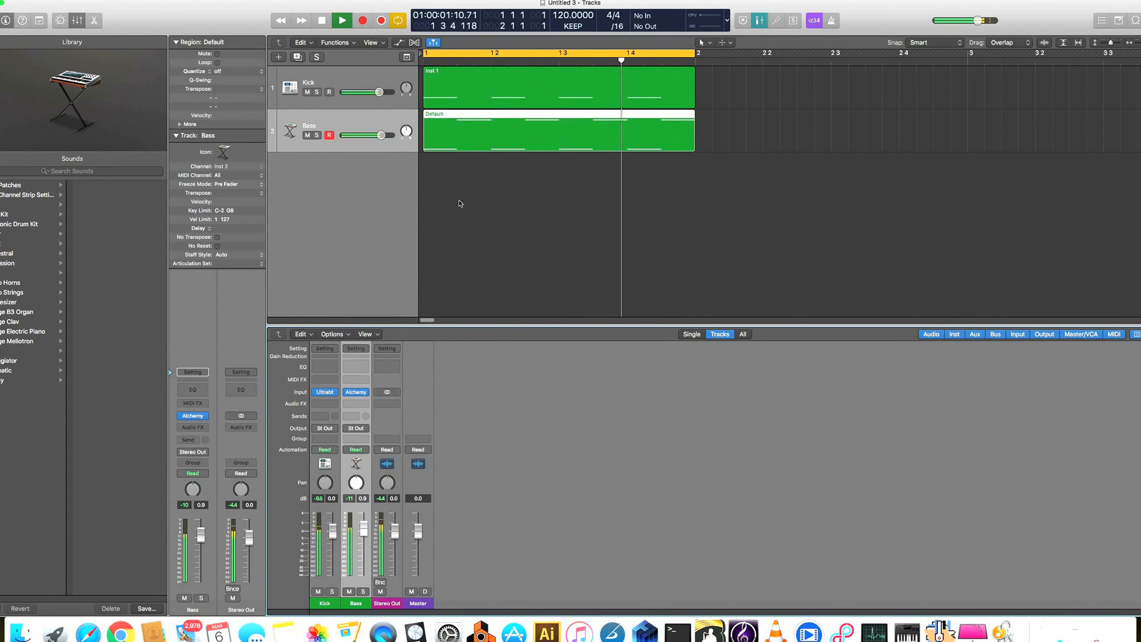
key(space)
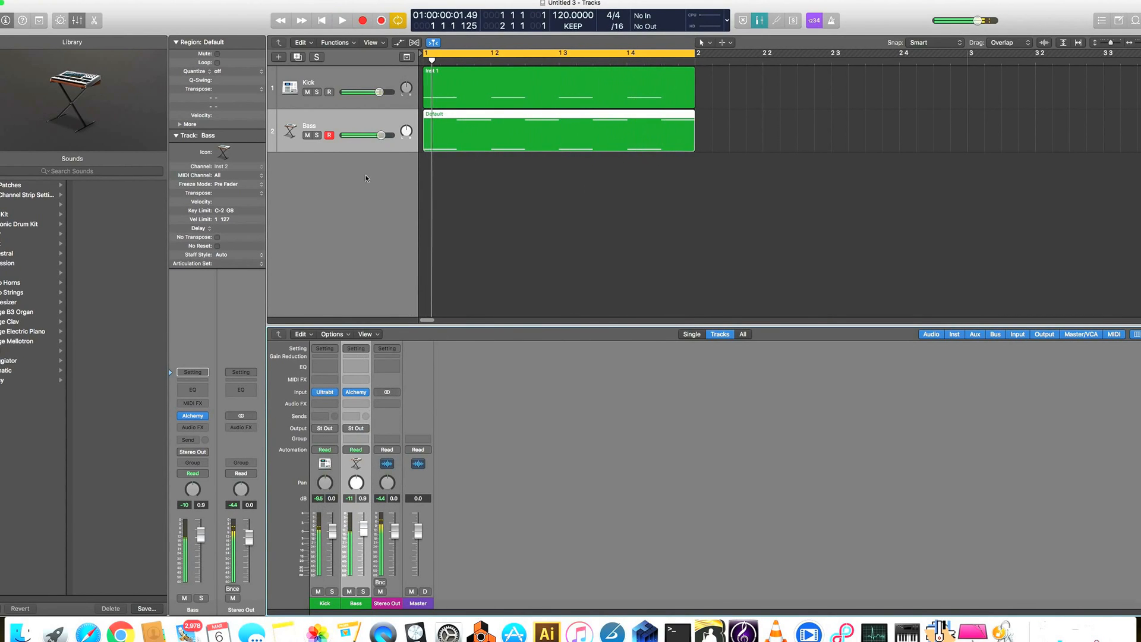
- Insert a Compressor as the first audio effect on the Bass channel
click(365, 405)
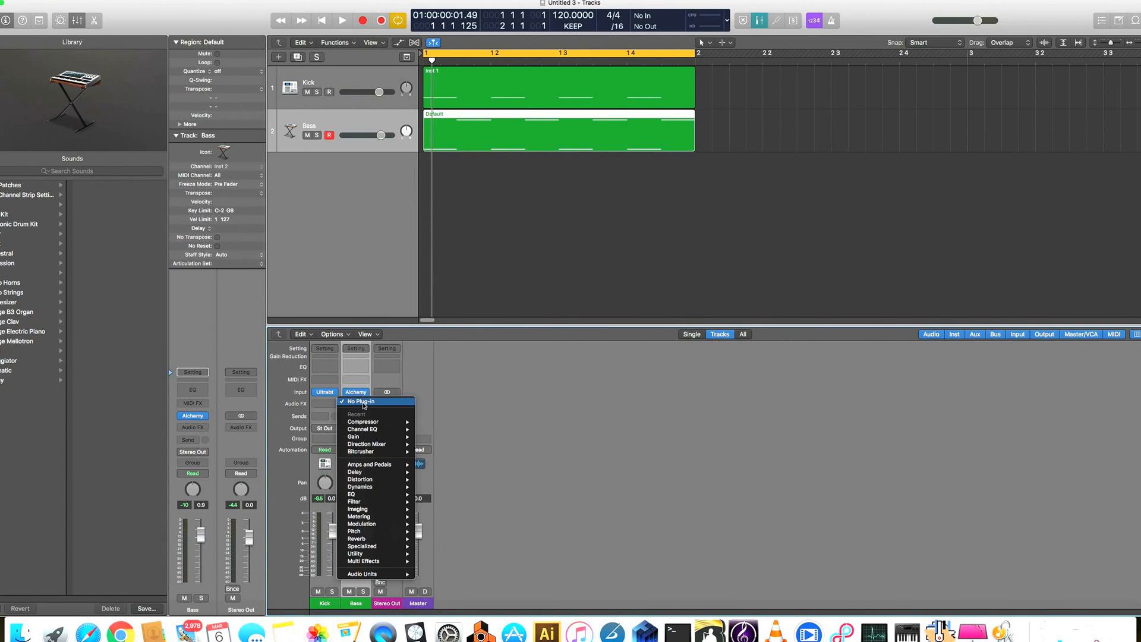
click(364, 406)
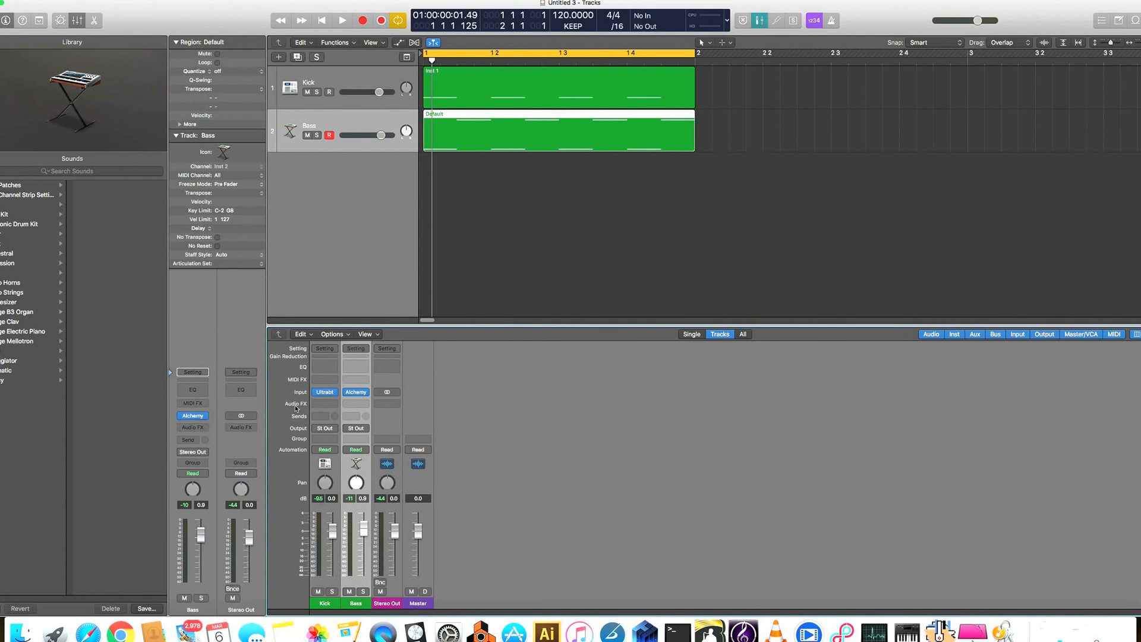
click(366, 406)
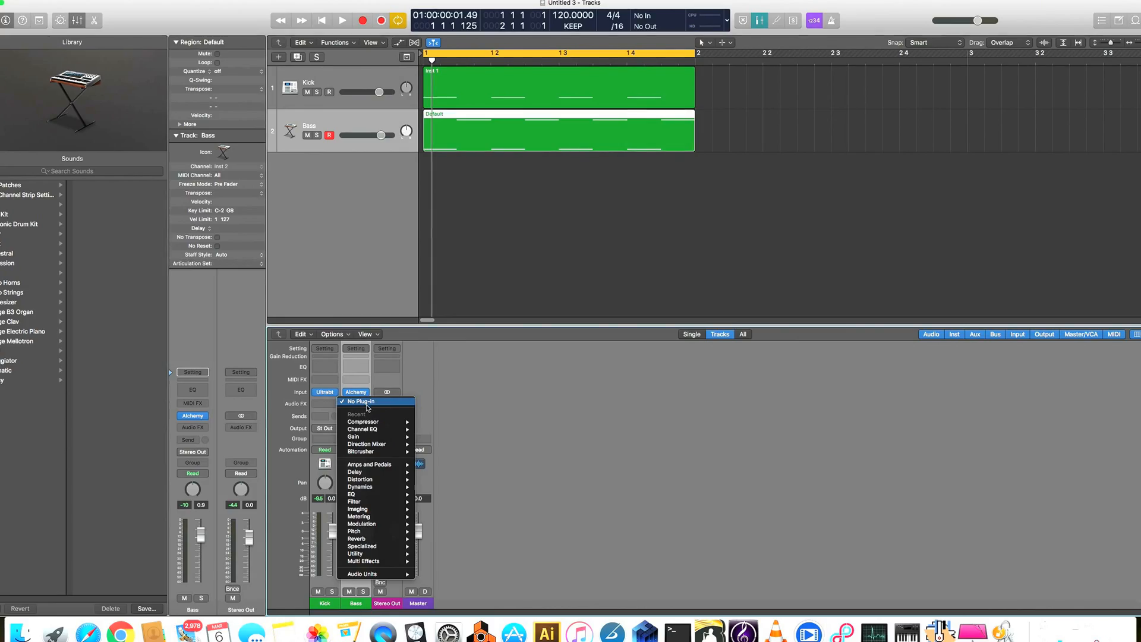
mouse_move(372, 421)
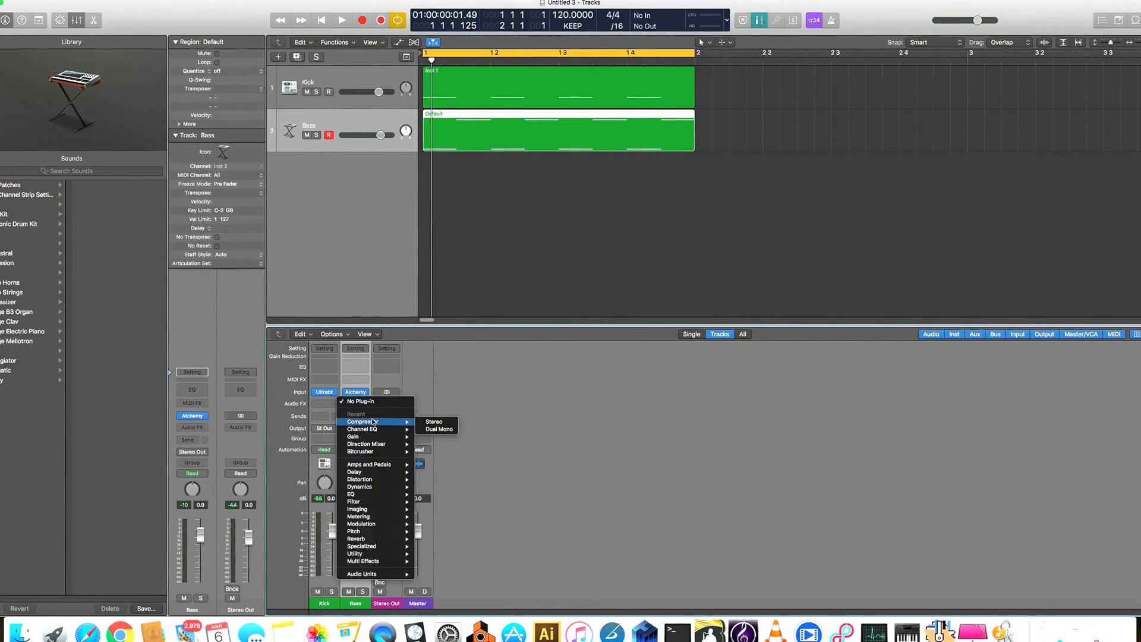
click(443, 426)
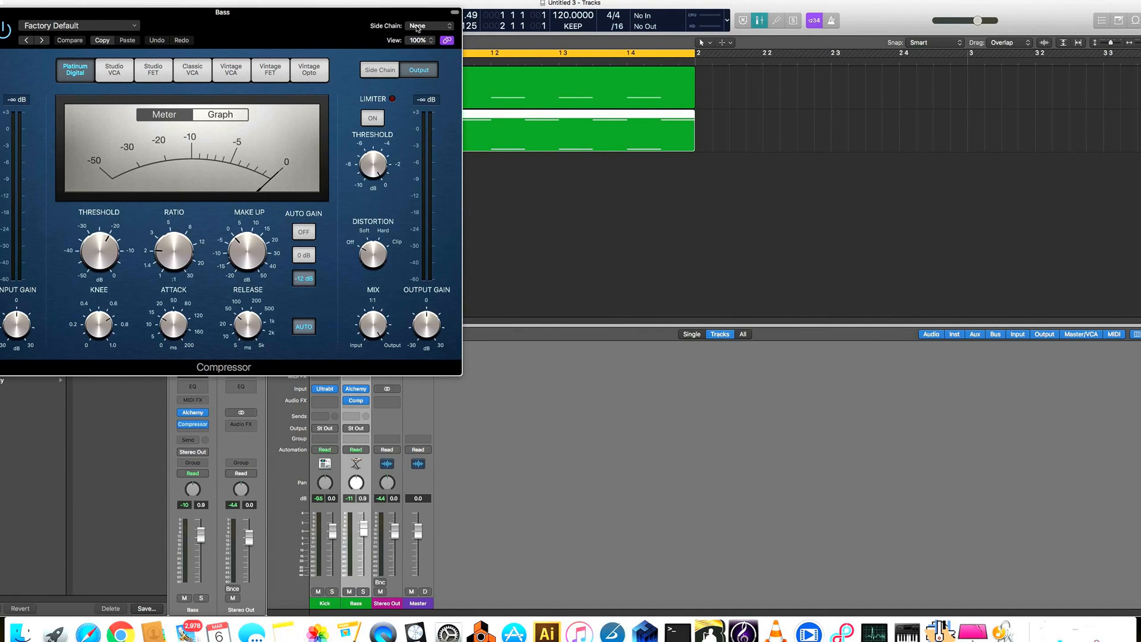
- Set the Bass compressor's side chain to Kick (Inst 1) and place its window below the regions
click(449, 26)
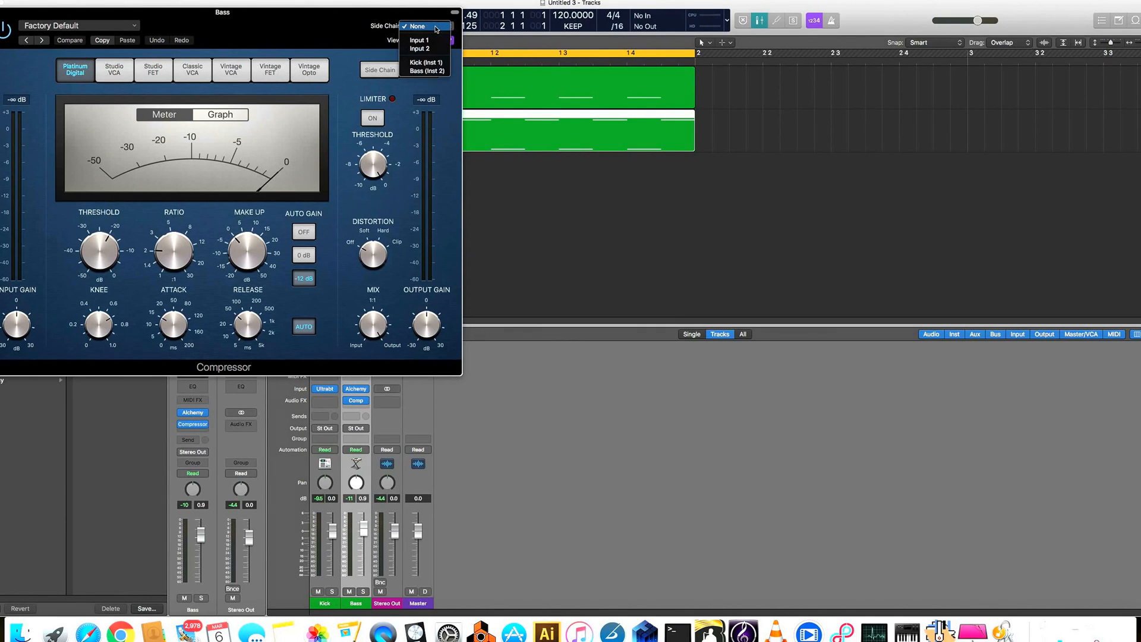
click(435, 63)
drag(288, 26, 677, 184)
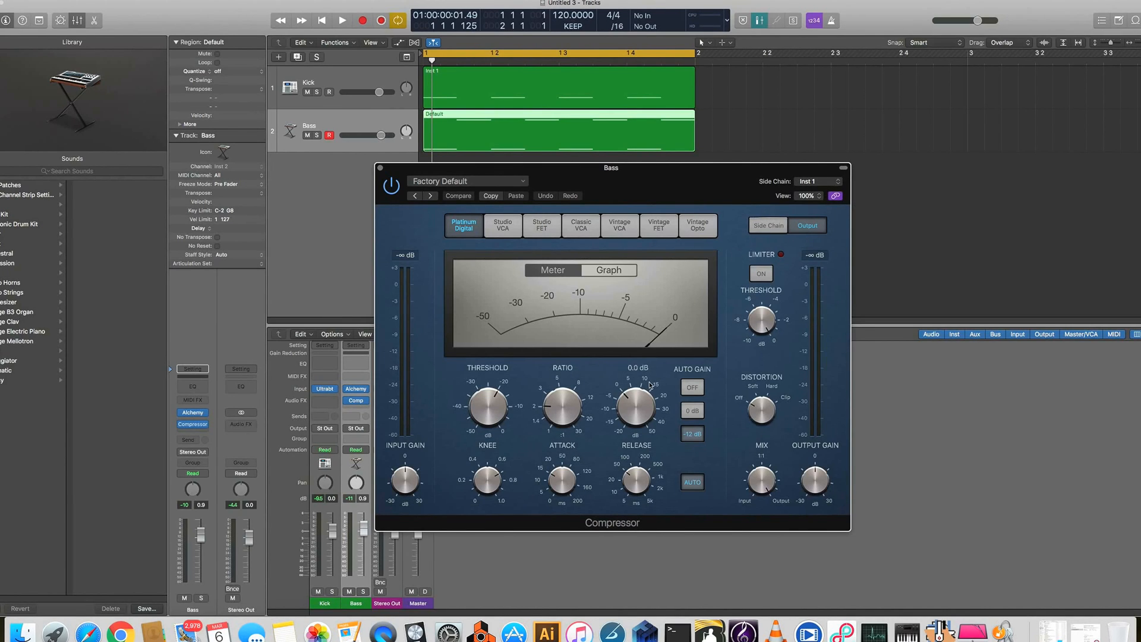
- During playback, turn the Bass compressor's auto gain off, raise the ratio to maximum and set the threshold between -40 and -30 dB
key(space)
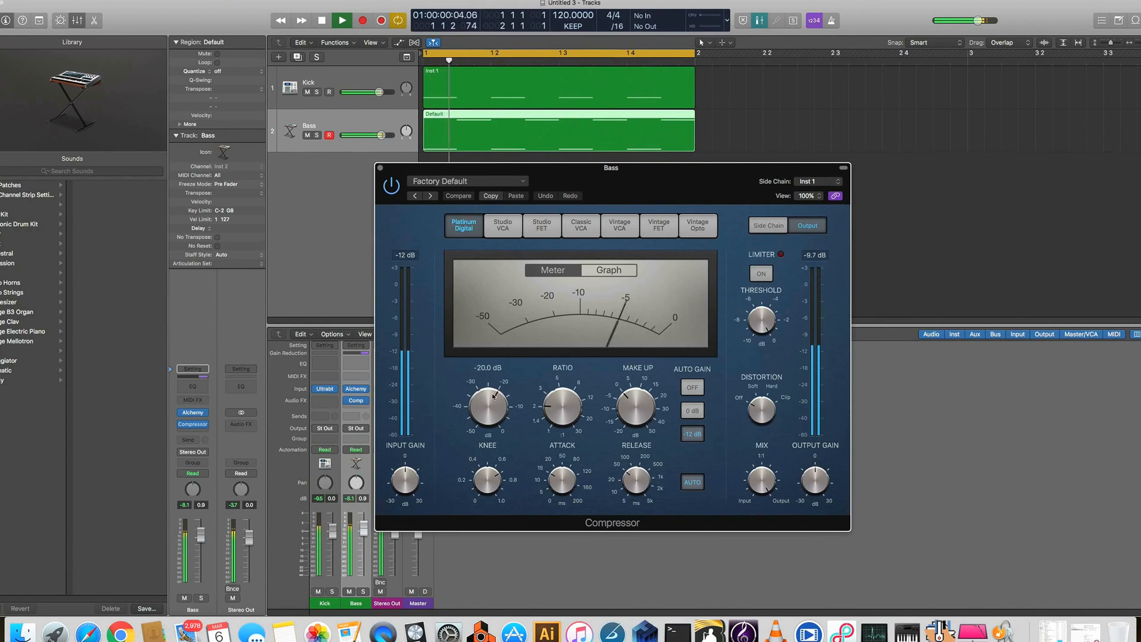
drag(512, 413, 494, 618)
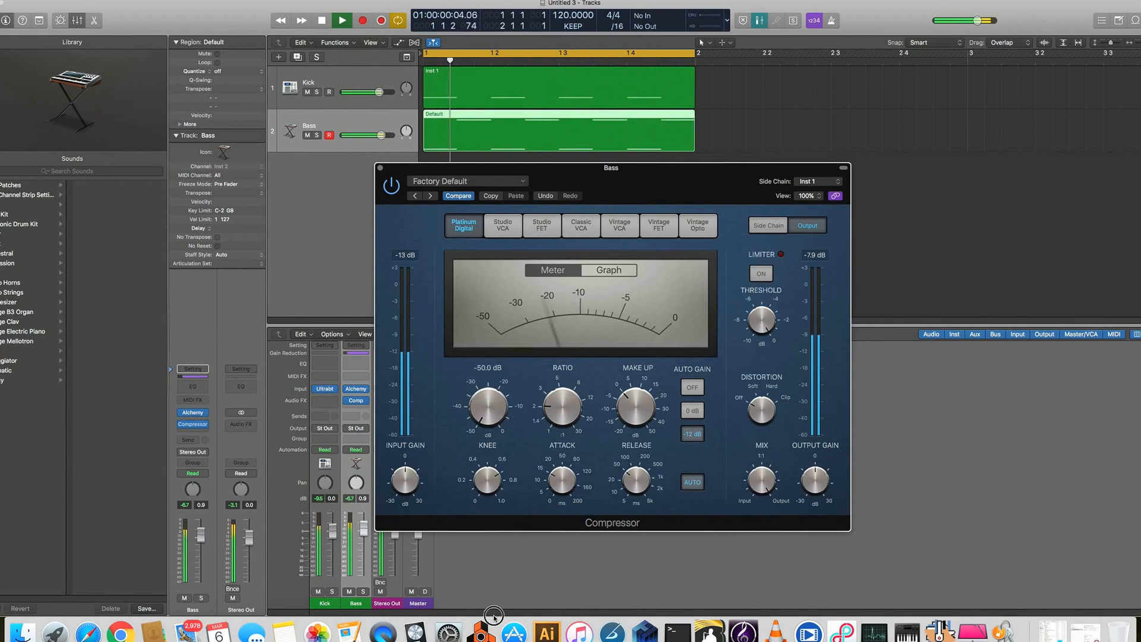
click(693, 387)
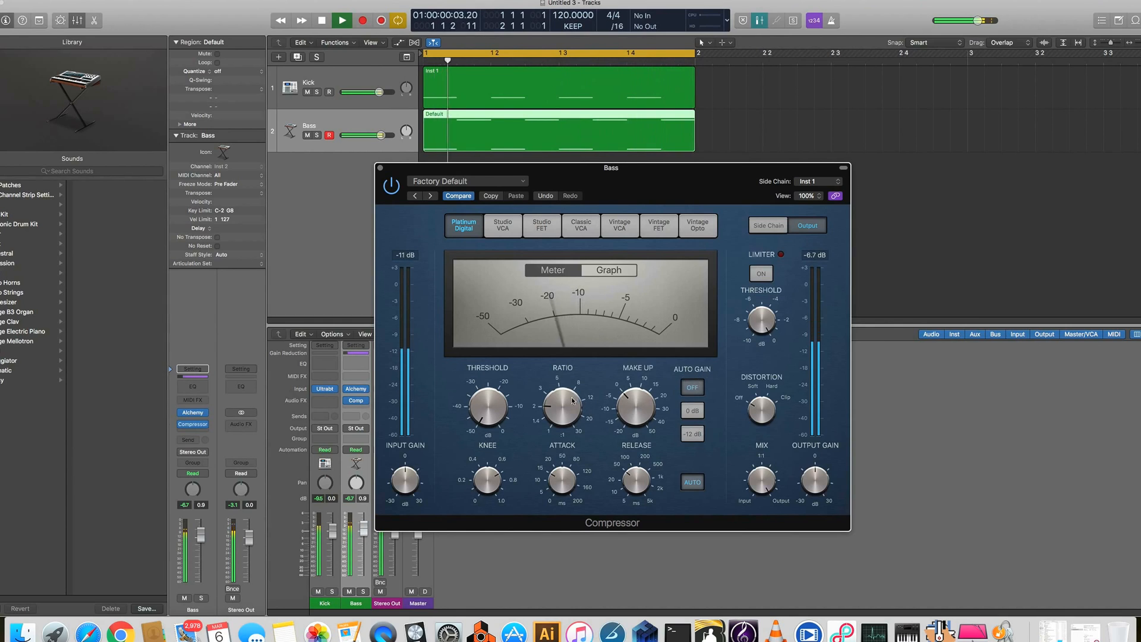
drag(487, 409, 488, 367)
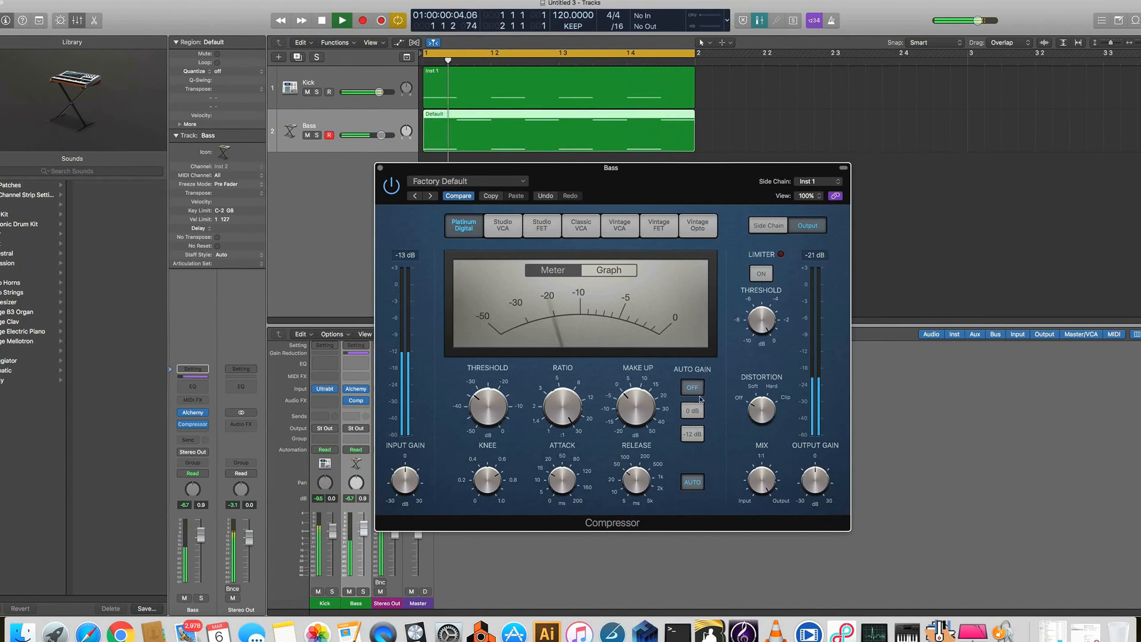
- Audition the Bass compressor's auto gain at -12 dB and 0 dB during playback, and set it back to off
click(692, 435)
click(693, 411)
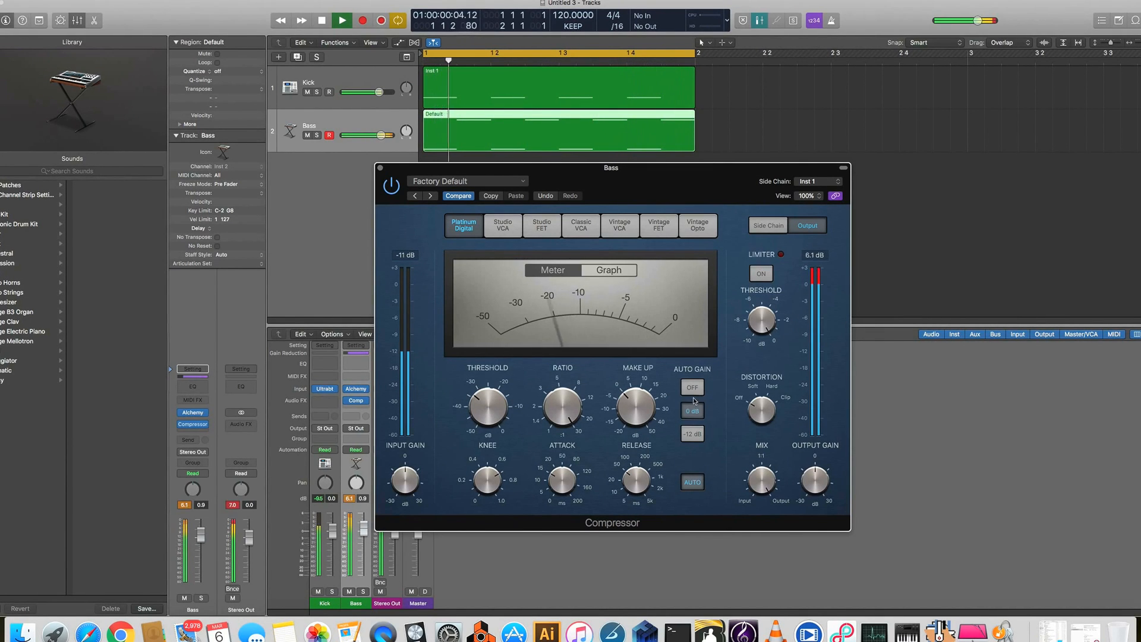
click(694, 394)
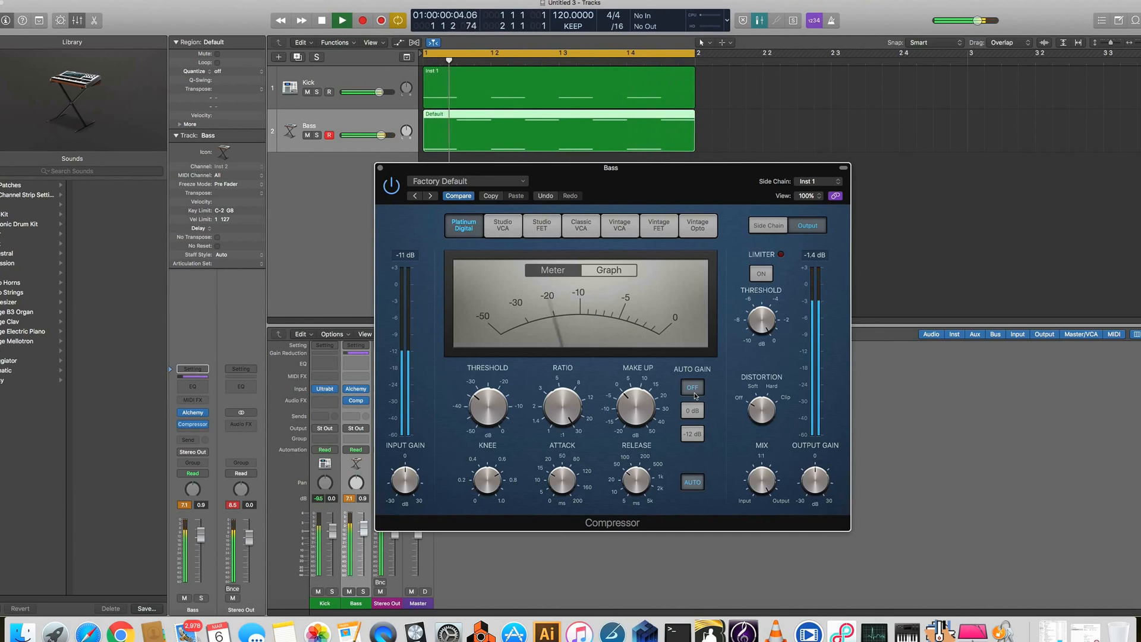
- During playback, lower the Bass compressor's ratio to between 2 and 3 and raise its threshold to about -20 dB
drag(565, 402, 559, 457)
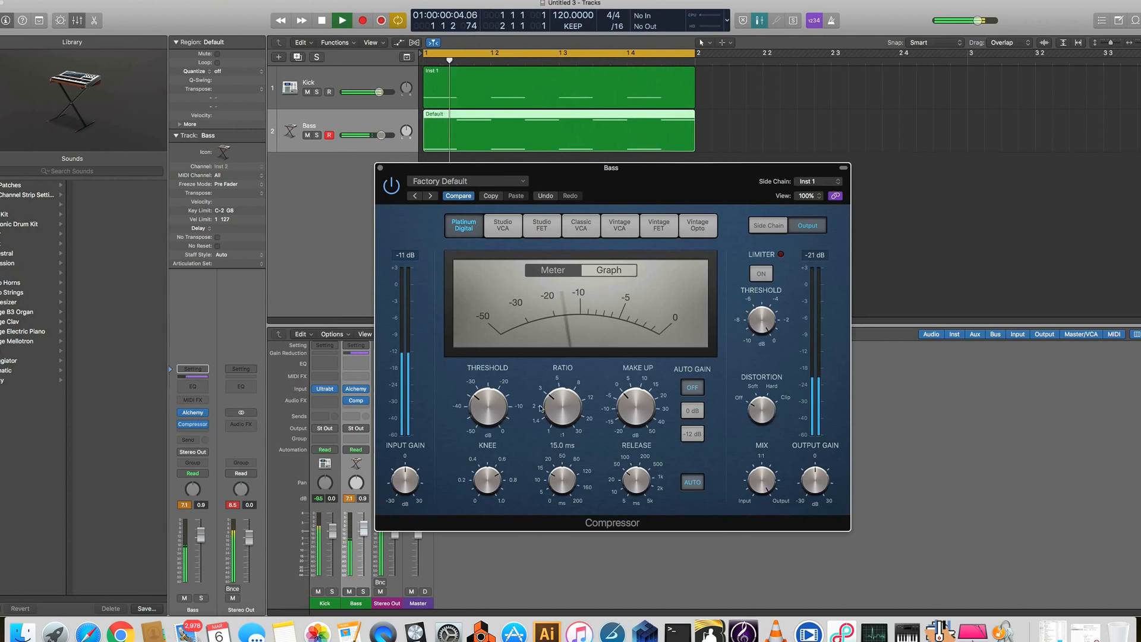
drag(492, 395, 492, 373)
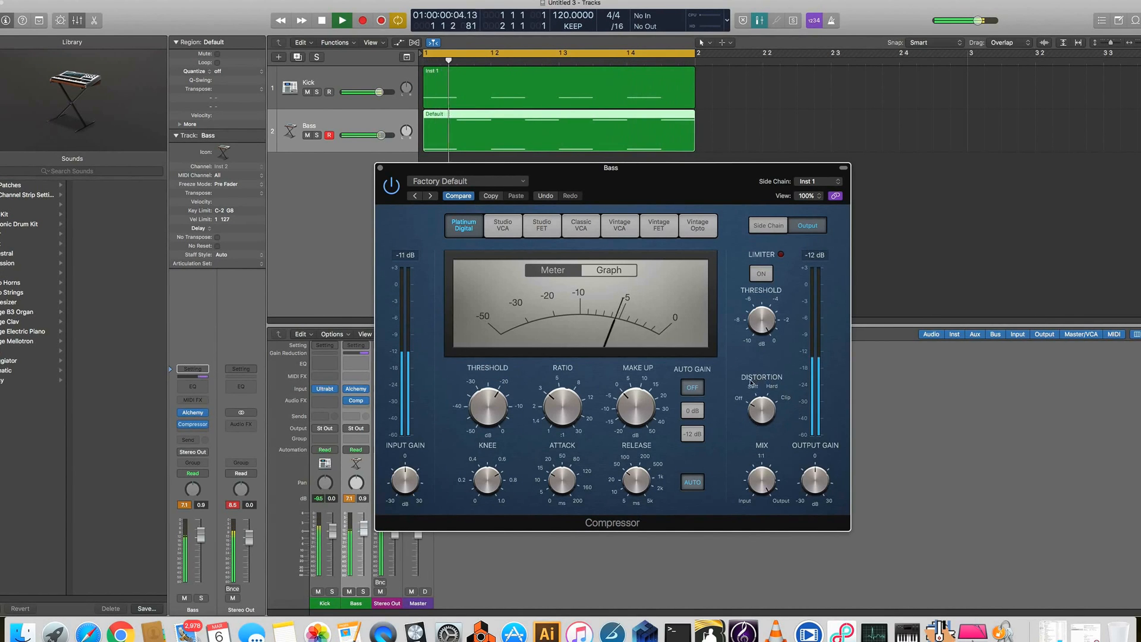
drag(757, 413, 759, 401)
- Bypass the Bass compressor during playback to compare the unducked bass, and switch the compressor back on
click(393, 185)
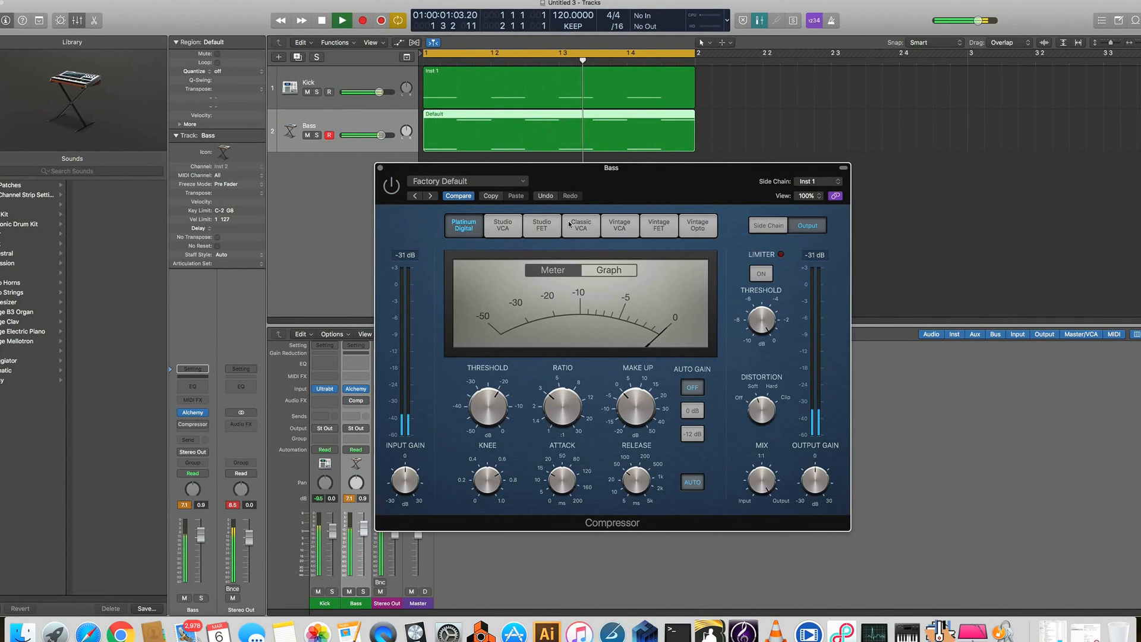
click(391, 185)
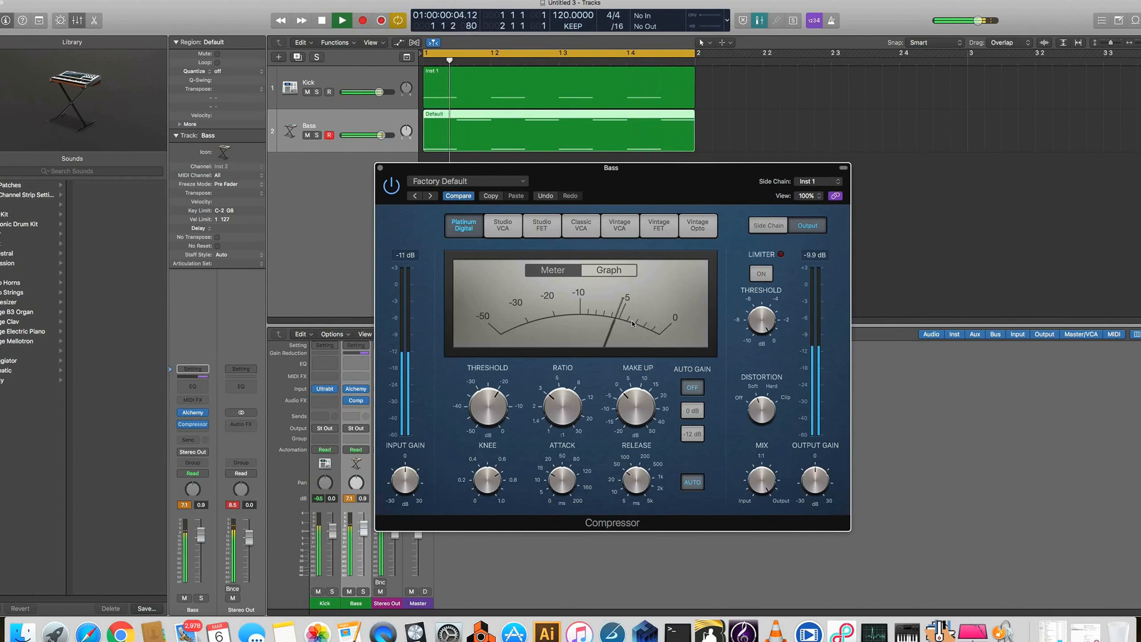
- Fine-tune the Bass compressor's threshold around -20 dB, and close its window with playback stopped
mouse_move(493, 409)
mouse_down()
mouse_move(484, 442)
mouse_move(493, 362)
mouse_move(488, 513)
mouse_move(498, 362)
mouse_move(491, 415)
mouse_up()
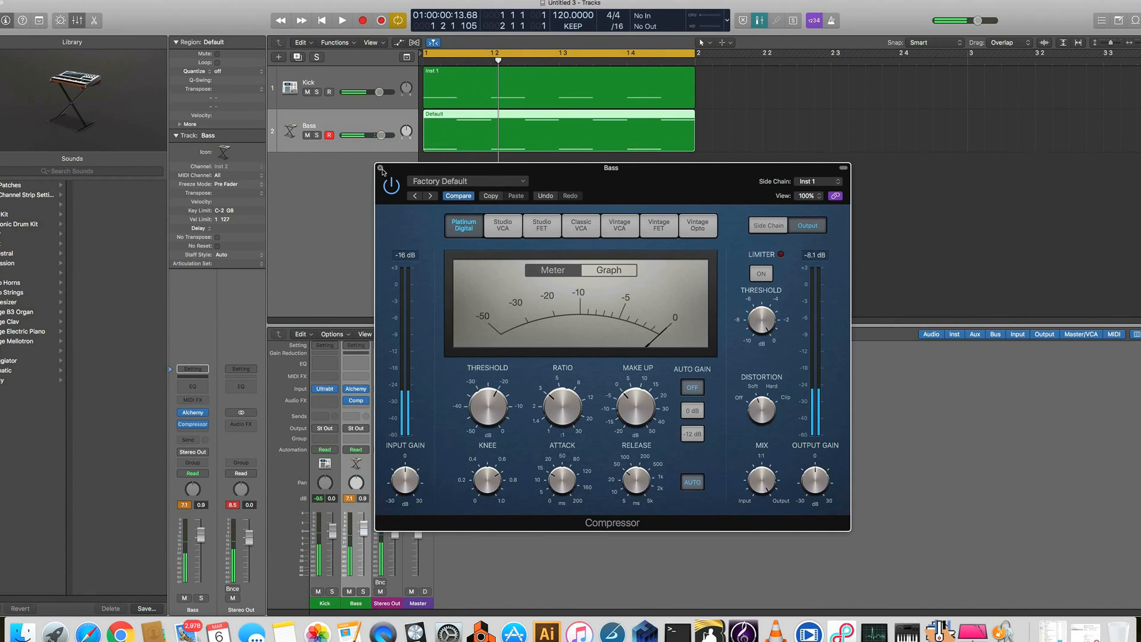
click(381, 168)
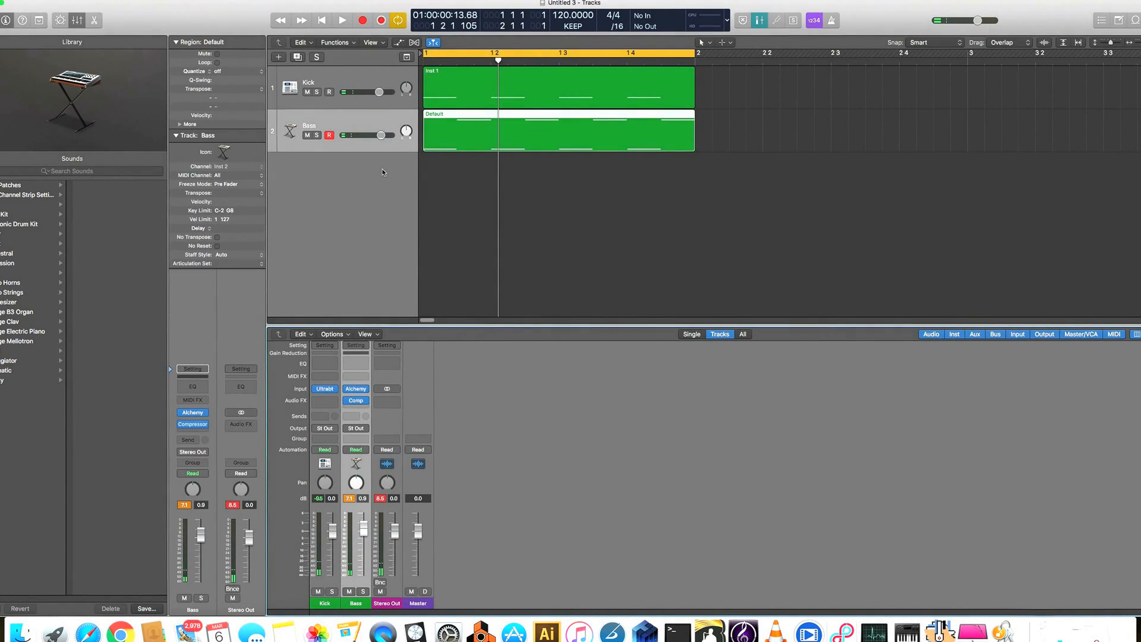